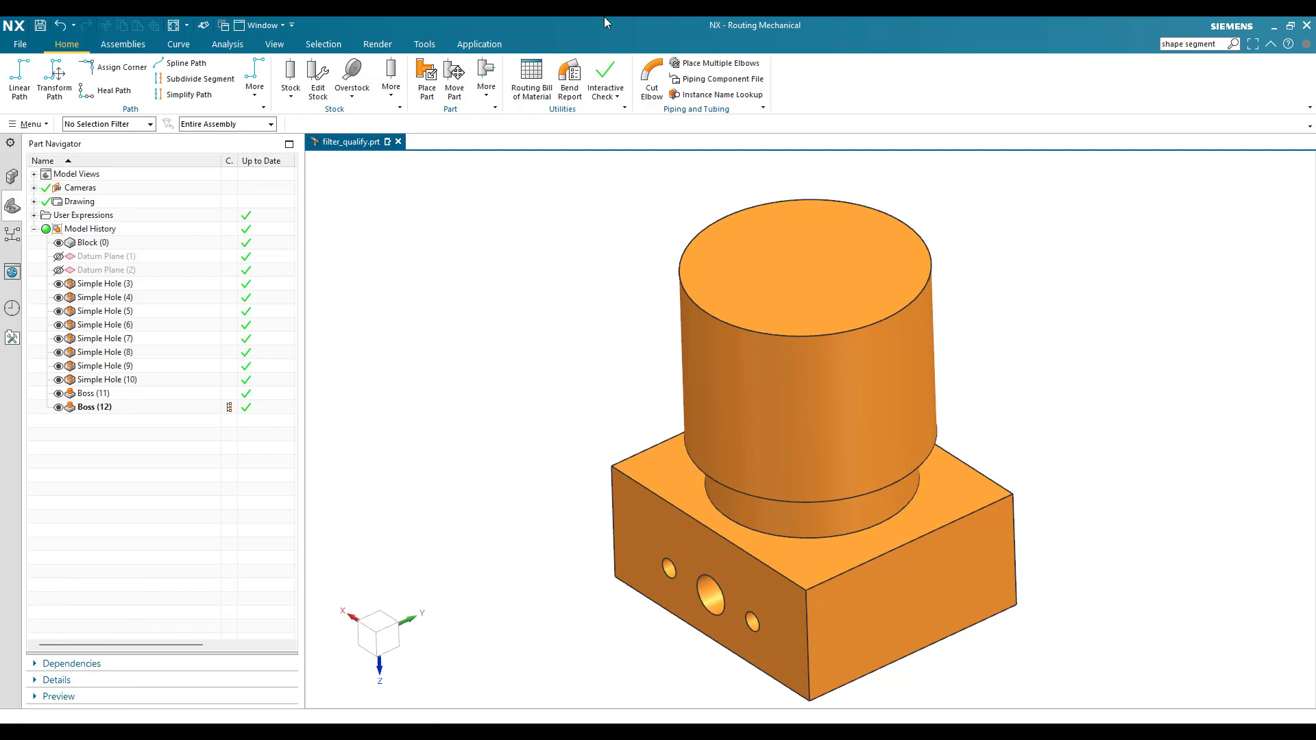
Open Qualify Part from More, keeping Fitting as the route part type.
{"action": "scroll", "coordinate": [693, 370], "scroll_direction": "down", "scroll_amount": 2}
{"action": "scroll", "coordinate": [728, 389], "scroll_direction": "up", "scroll_amount": 2}
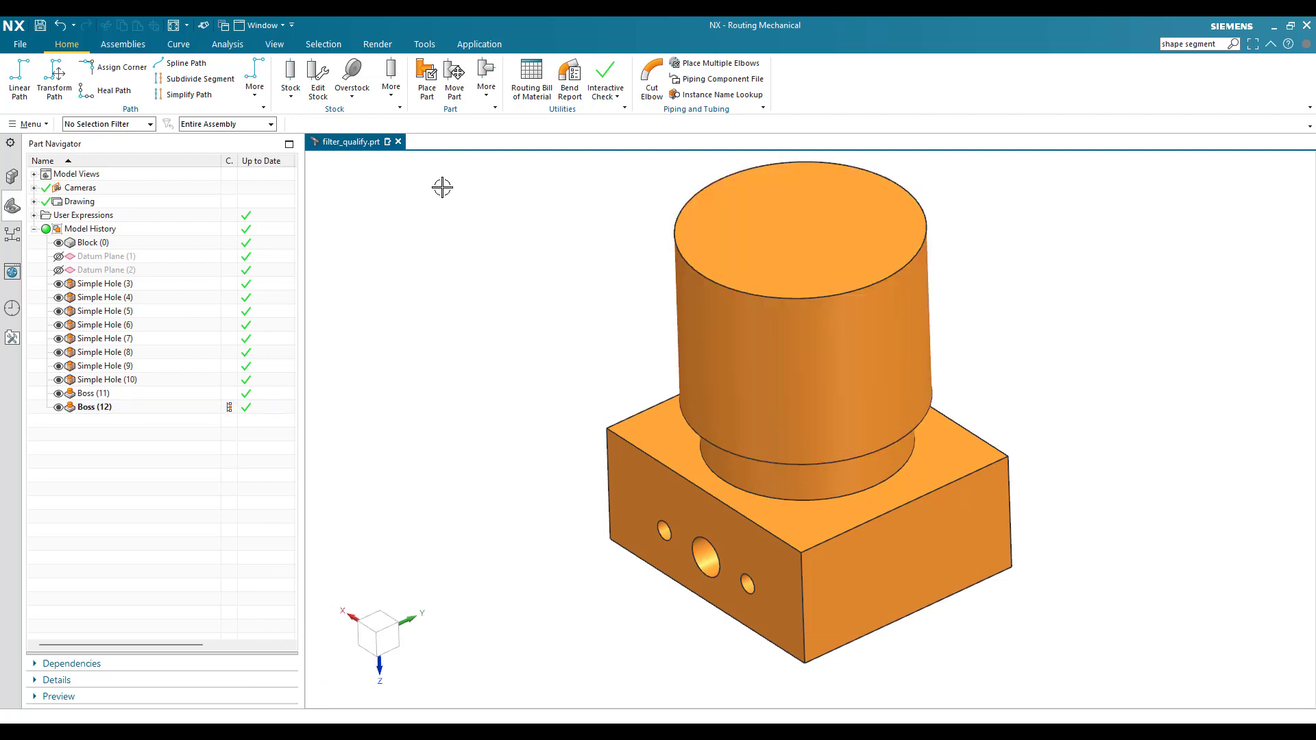
{"action": "left_click", "coordinate": [488, 89]}
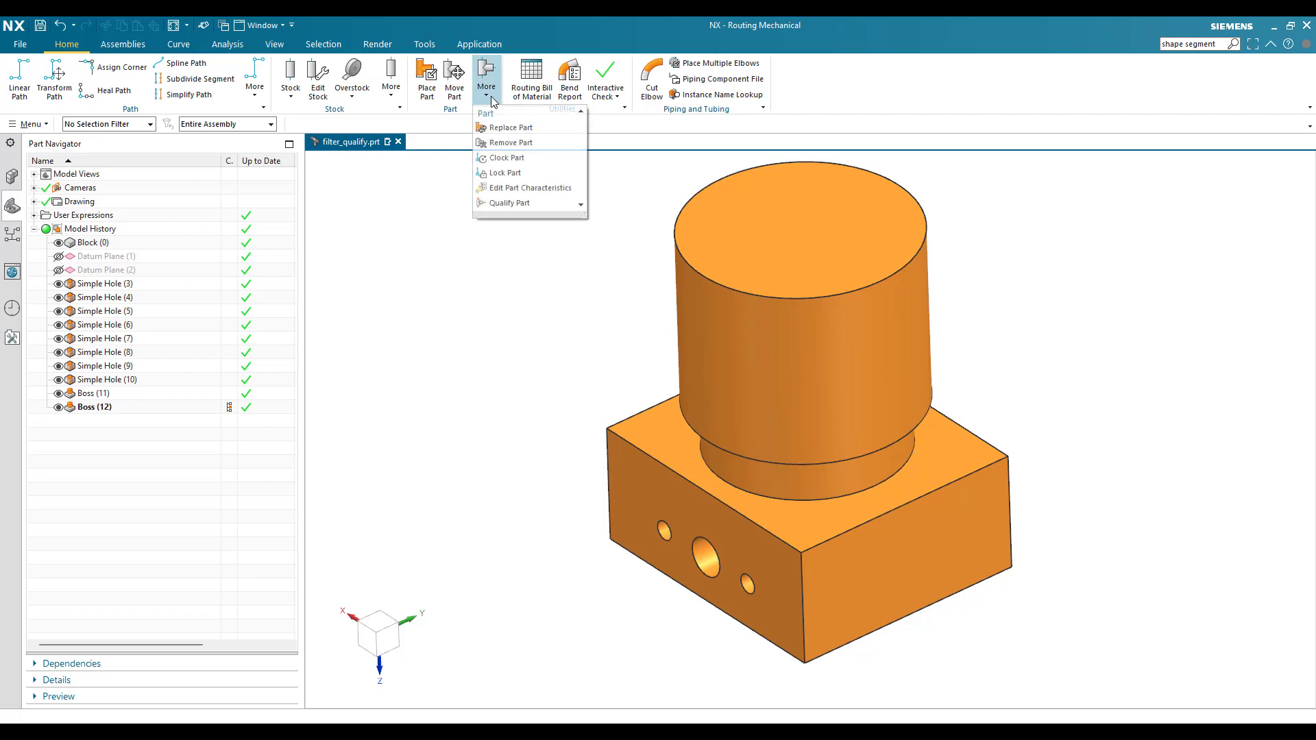
{"action": "left_click", "coordinate": [509, 203]}
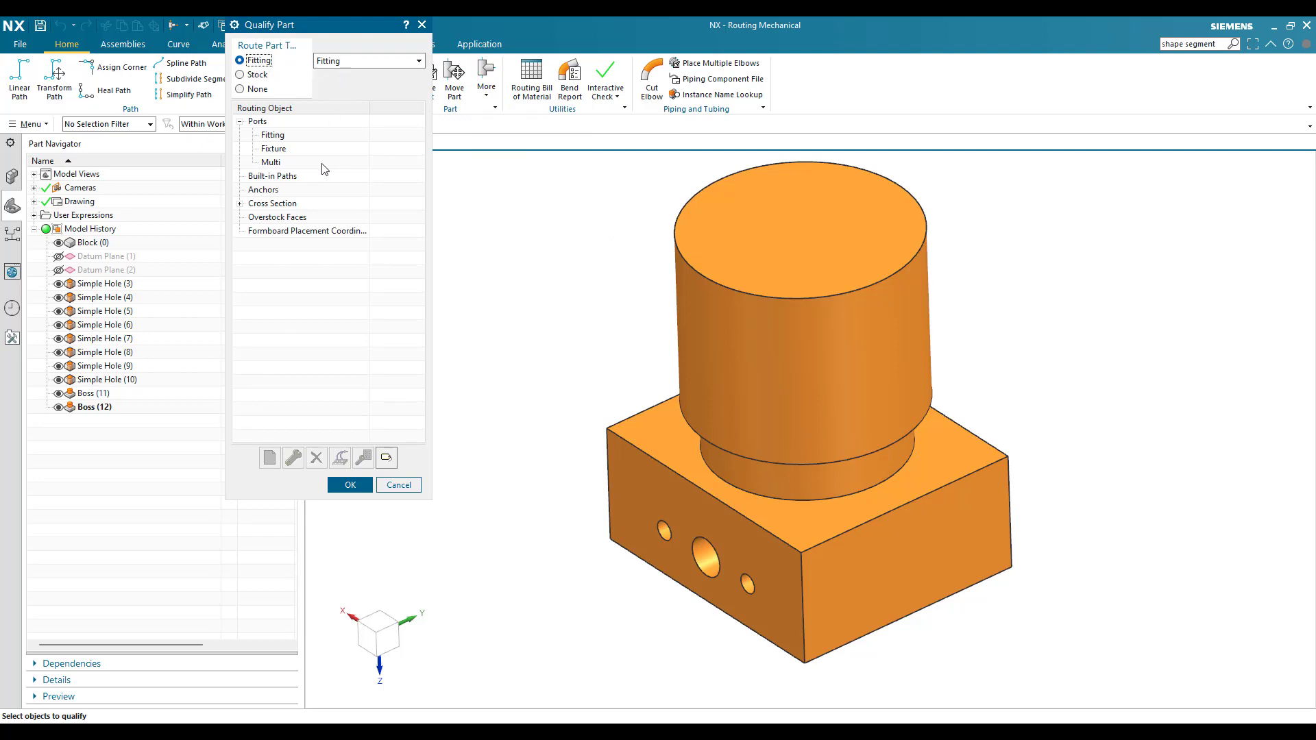
Start a new port under Ports > Fitting.
{"action": "left_click", "coordinate": [295, 138]}
{"action": "right_click", "coordinate": [297, 143]}
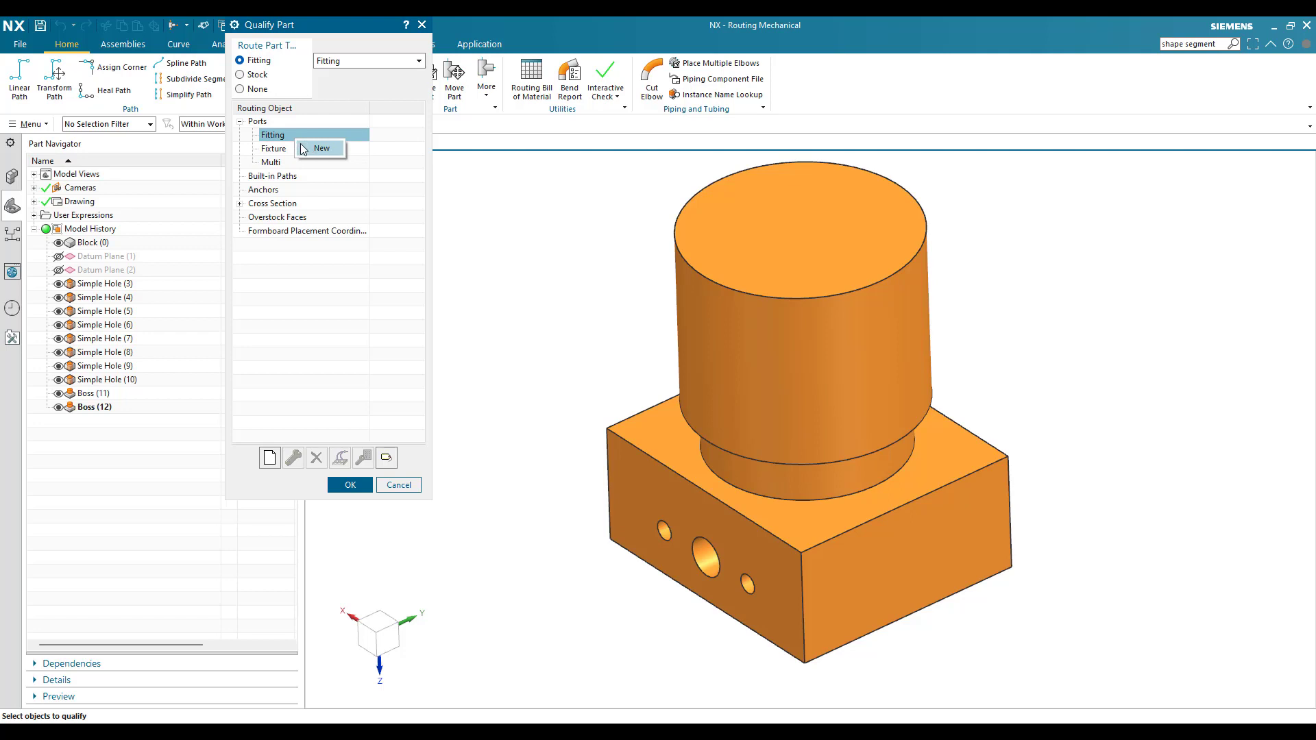
{"action": "left_click", "coordinate": [288, 140]}
{"action": "left_click", "coordinate": [271, 458]}
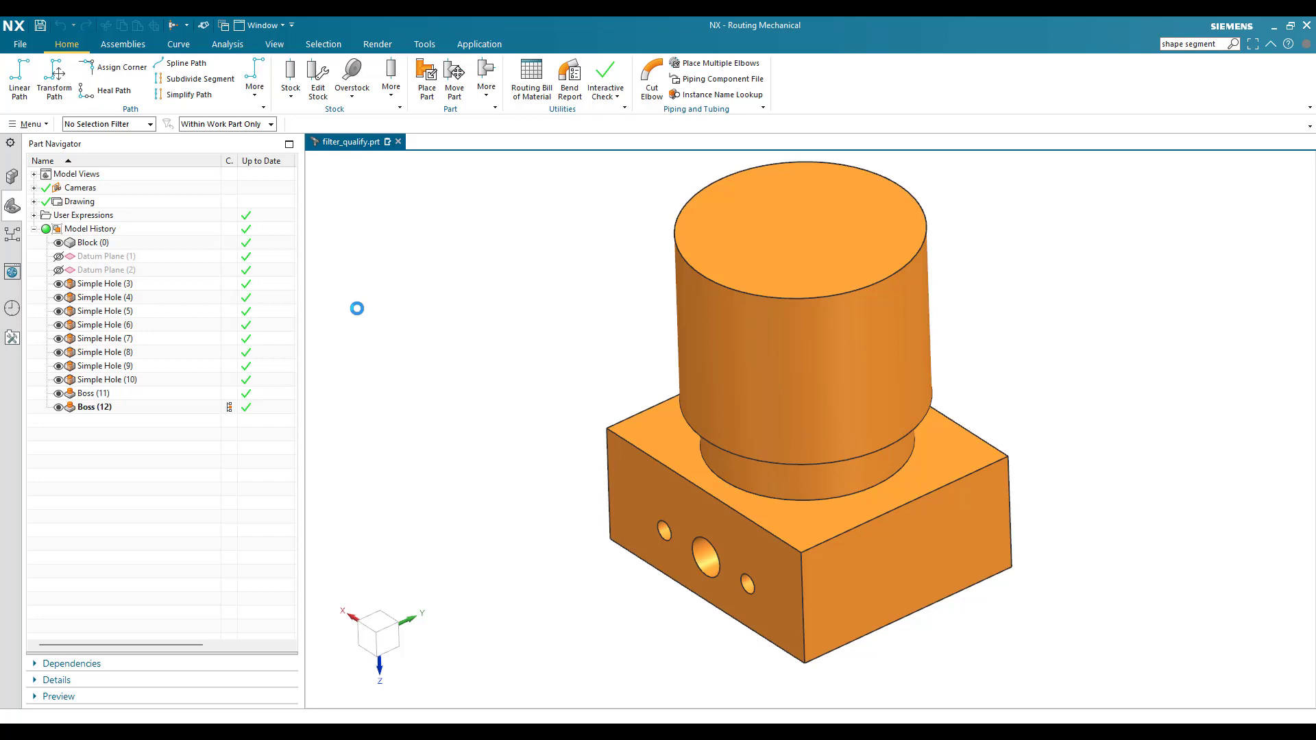
Keep port type Fitting and place the port origin on the large side hole's edge.
{"action": "left_click_drag", "start_coordinate": [328, 31], "coordinate": [305, 92]}
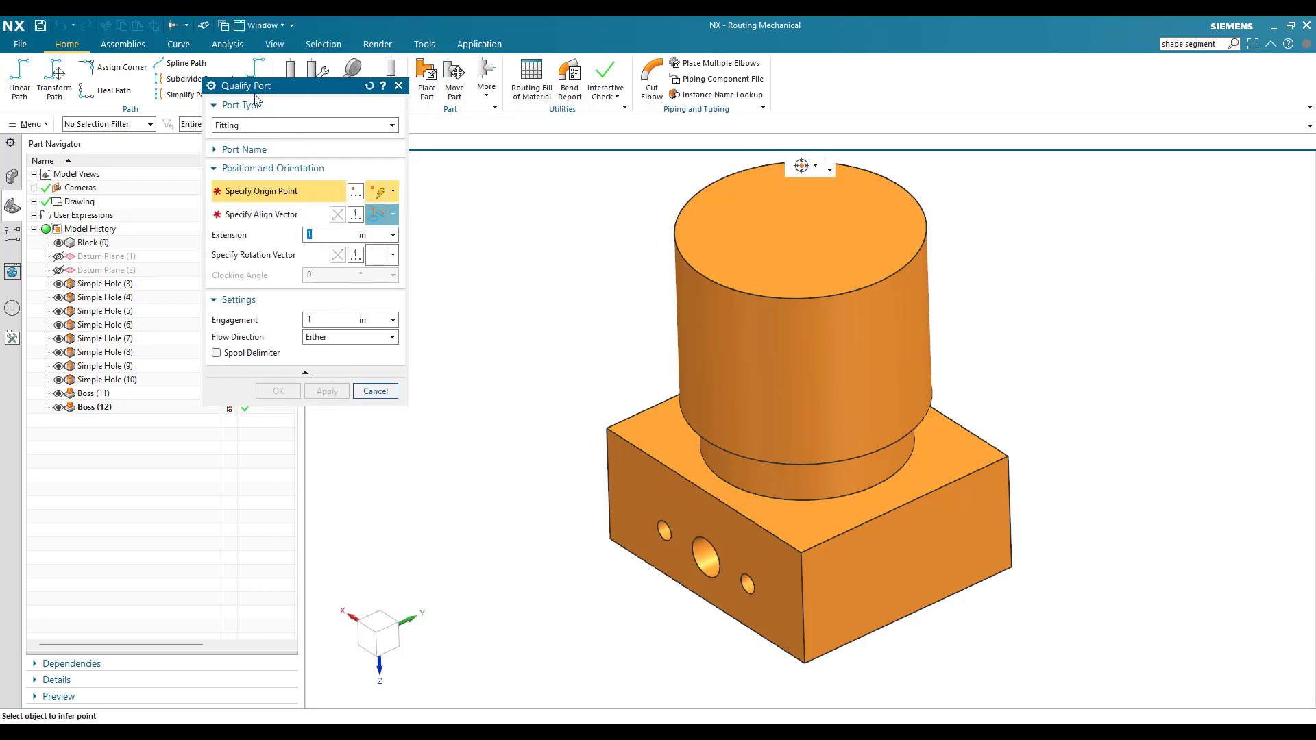
{"action": "left_click", "coordinate": [271, 130]}
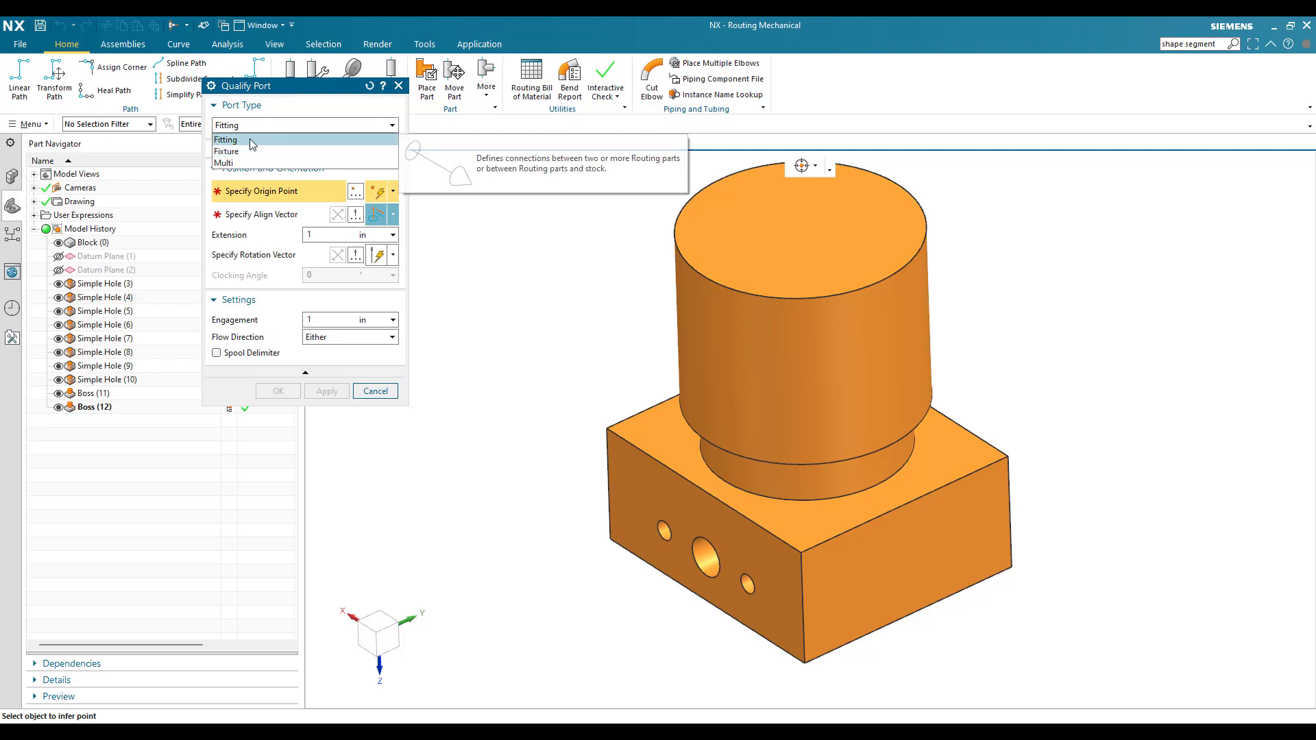
{"action": "left_click", "coordinate": [252, 140]}
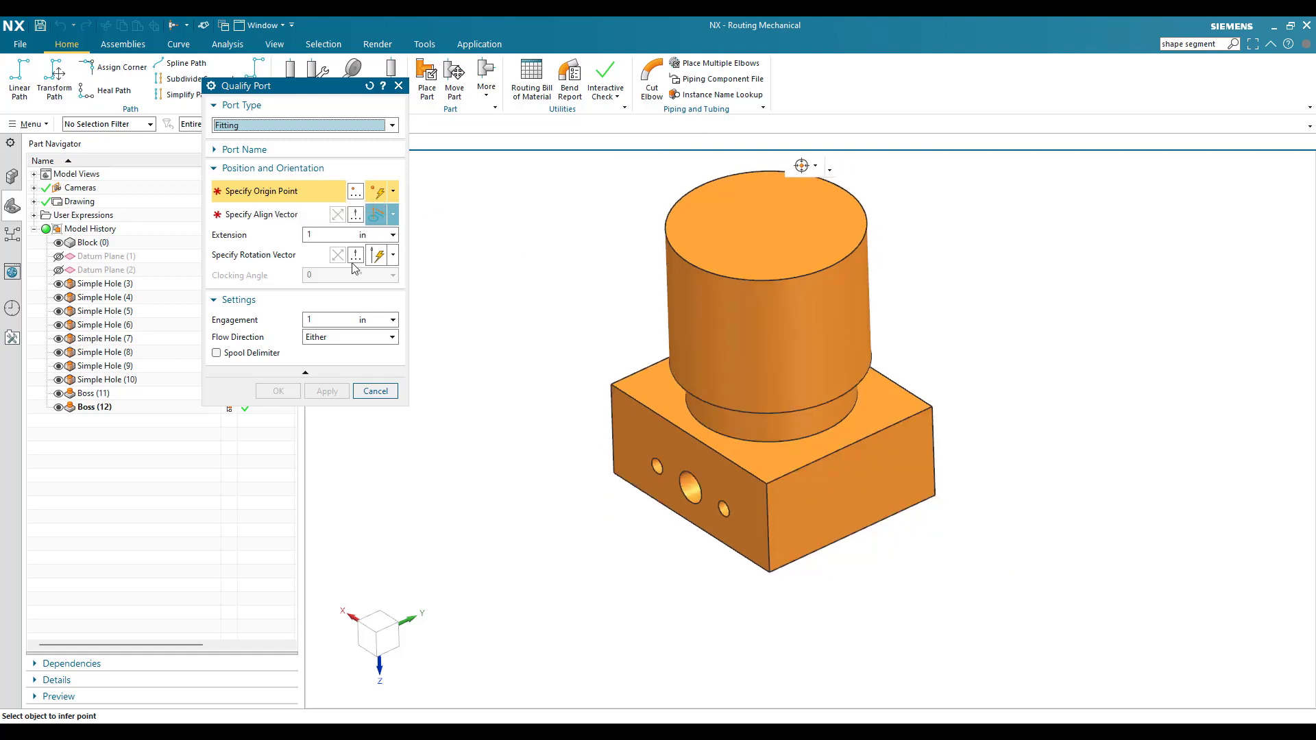
{"action": "scroll", "coordinate": [740, 504], "scroll_direction": "up", "scroll_amount": 5}
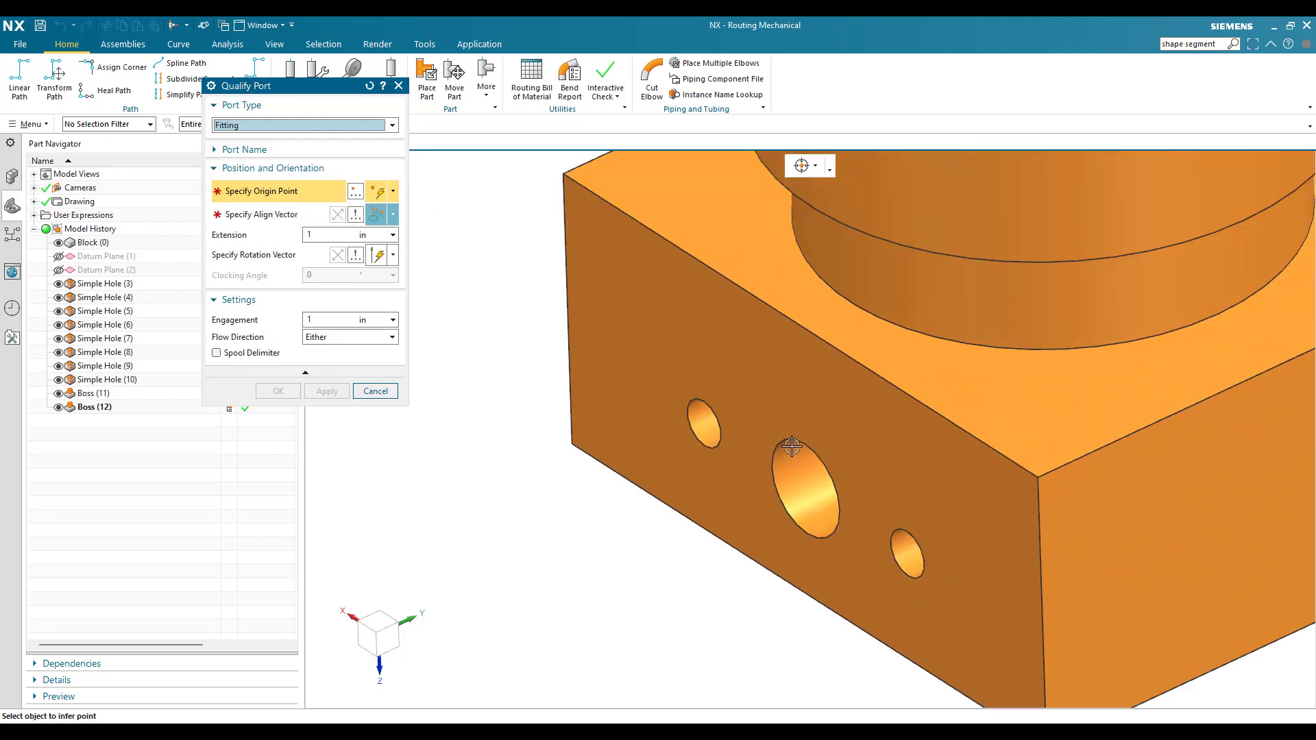
{"action": "left_click", "coordinate": [792, 442]}
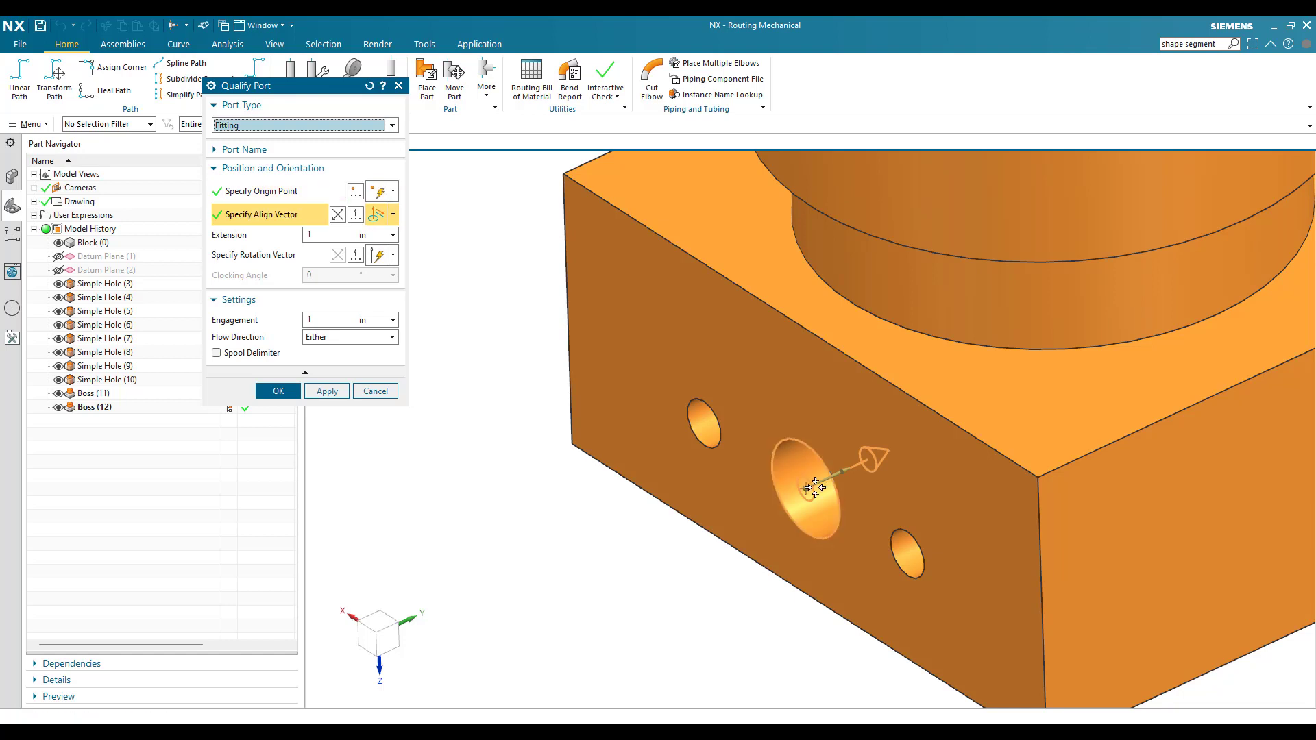
{"action": "scroll", "coordinate": [644, 333], "scroll_direction": "down", "scroll_amount": 2}
{"action": "scroll", "coordinate": [694, 401], "scroll_direction": "up", "scroll_amount": 1}
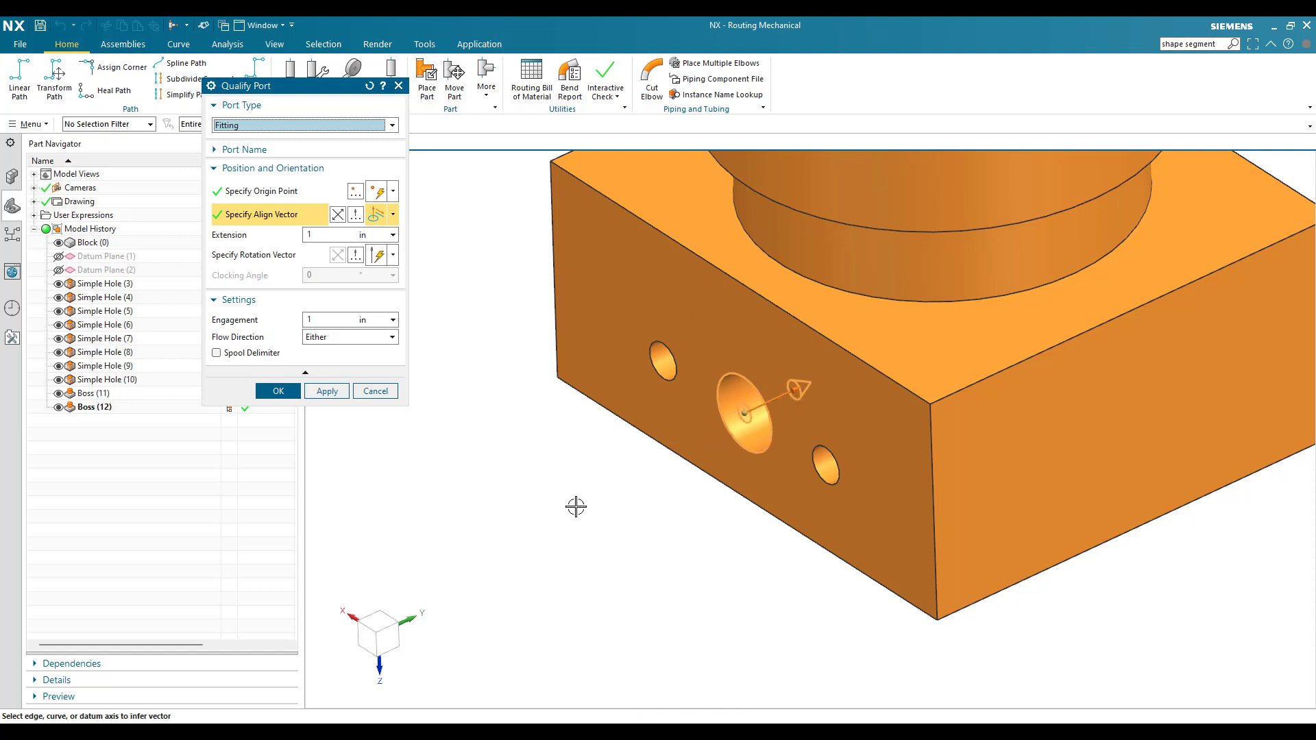
{"action": "middle_click_drag", "start_coordinate": [760, 407], "coordinate": [802, 383]}
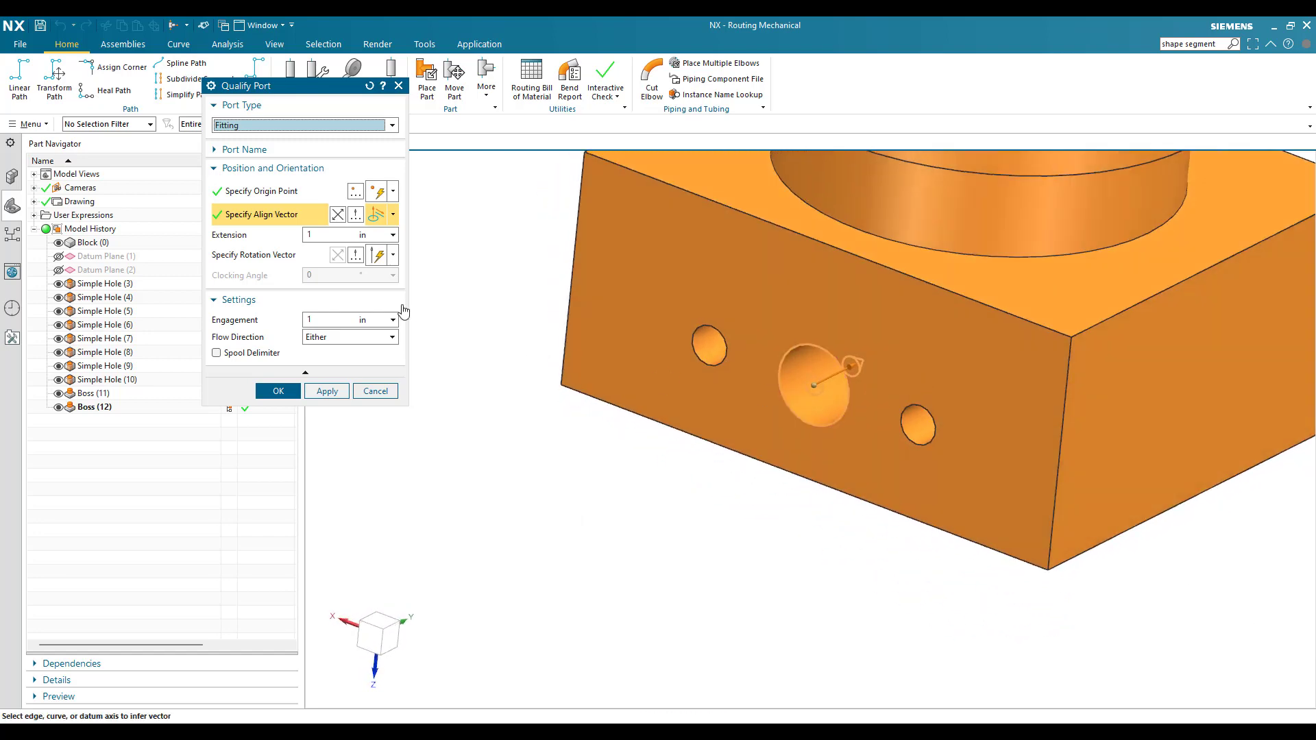
Reverse the port's alignment to point out of the hole and set Extension to 2 in.
{"action": "left_click", "coordinate": [338, 215]}
{"action": "middle_click_drag", "start_coordinate": [789, 367], "coordinate": [770, 405]}
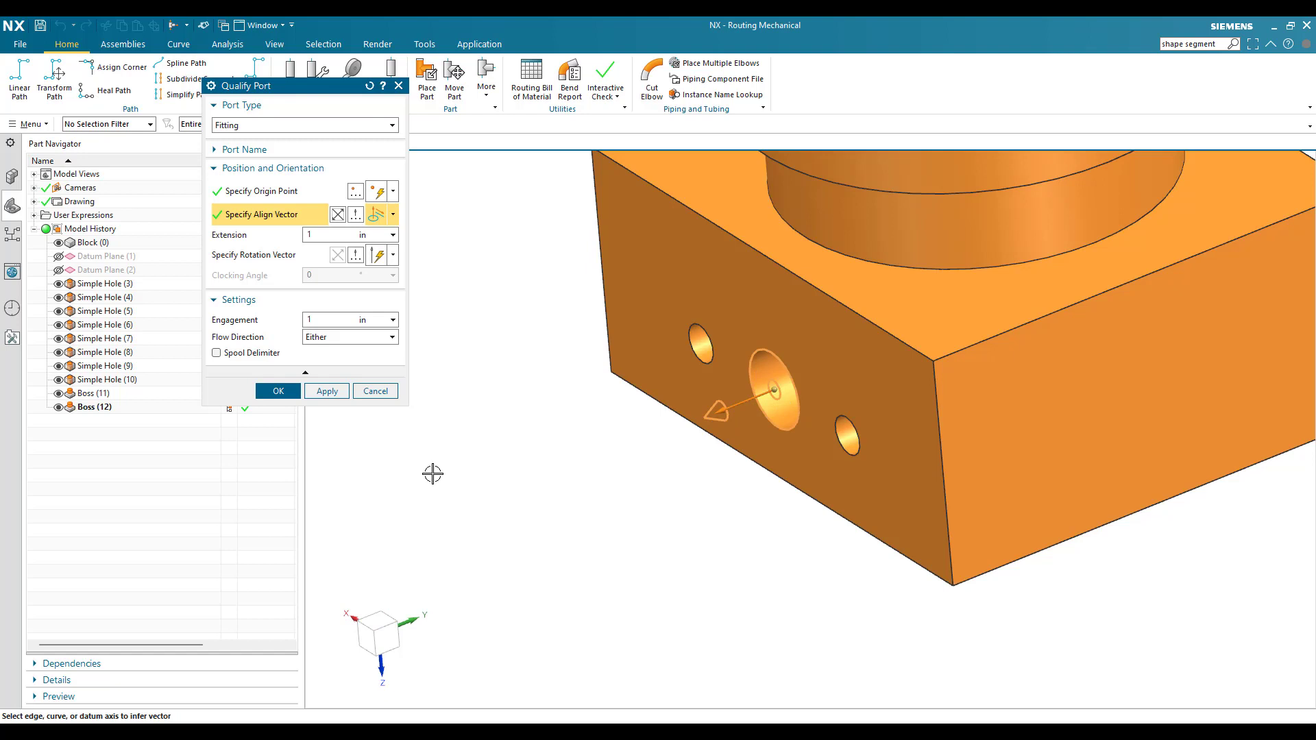
{"action": "left_click", "coordinate": [325, 236]}
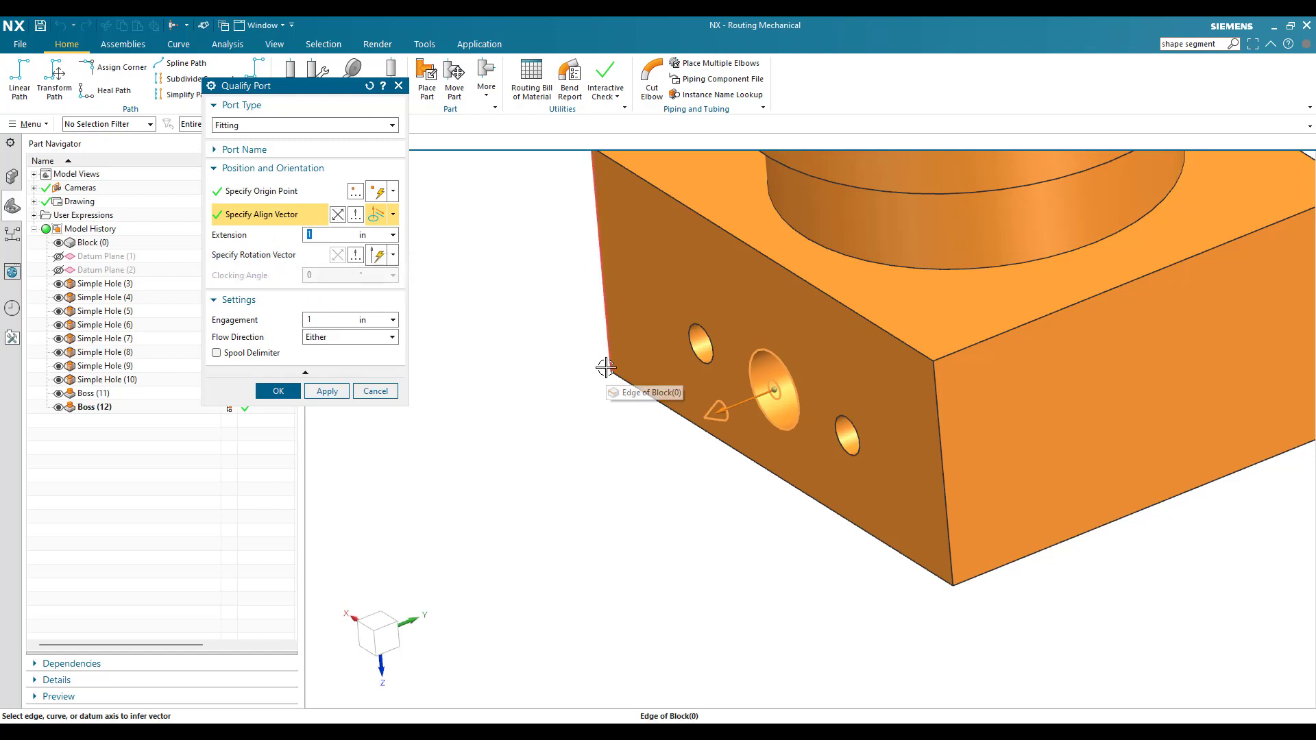
{"action": "type", "text": "2"}
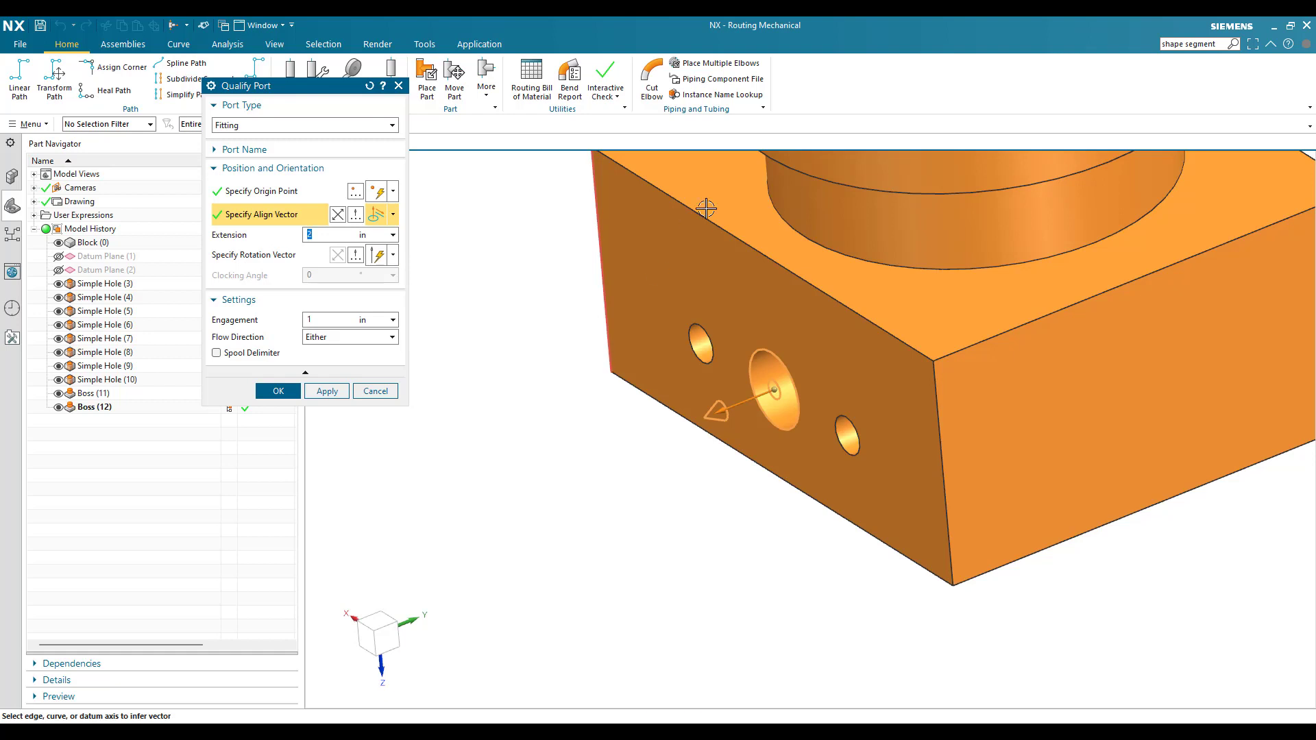
Specify the port's rotation vector on the block face and select the 1 in Engagement value.
{"action": "left_click", "coordinate": [286, 264]}
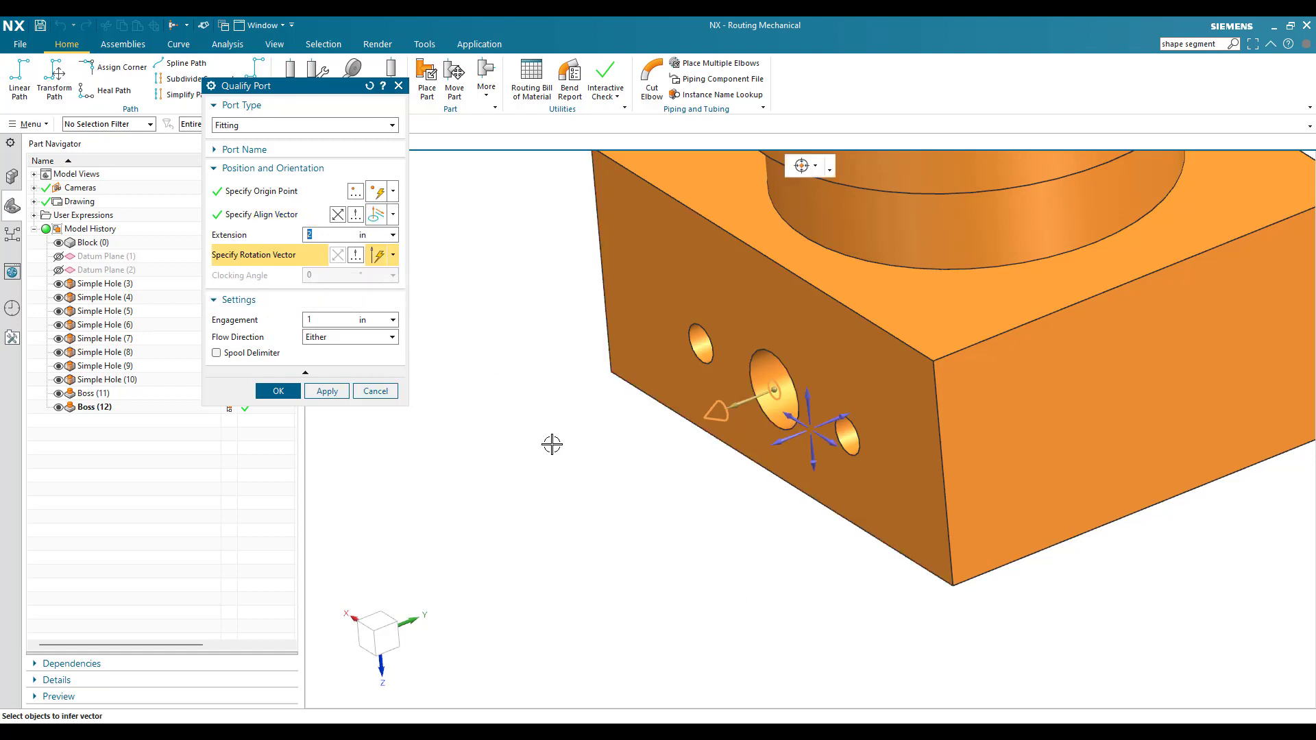
{"action": "left_click", "coordinate": [833, 446]}
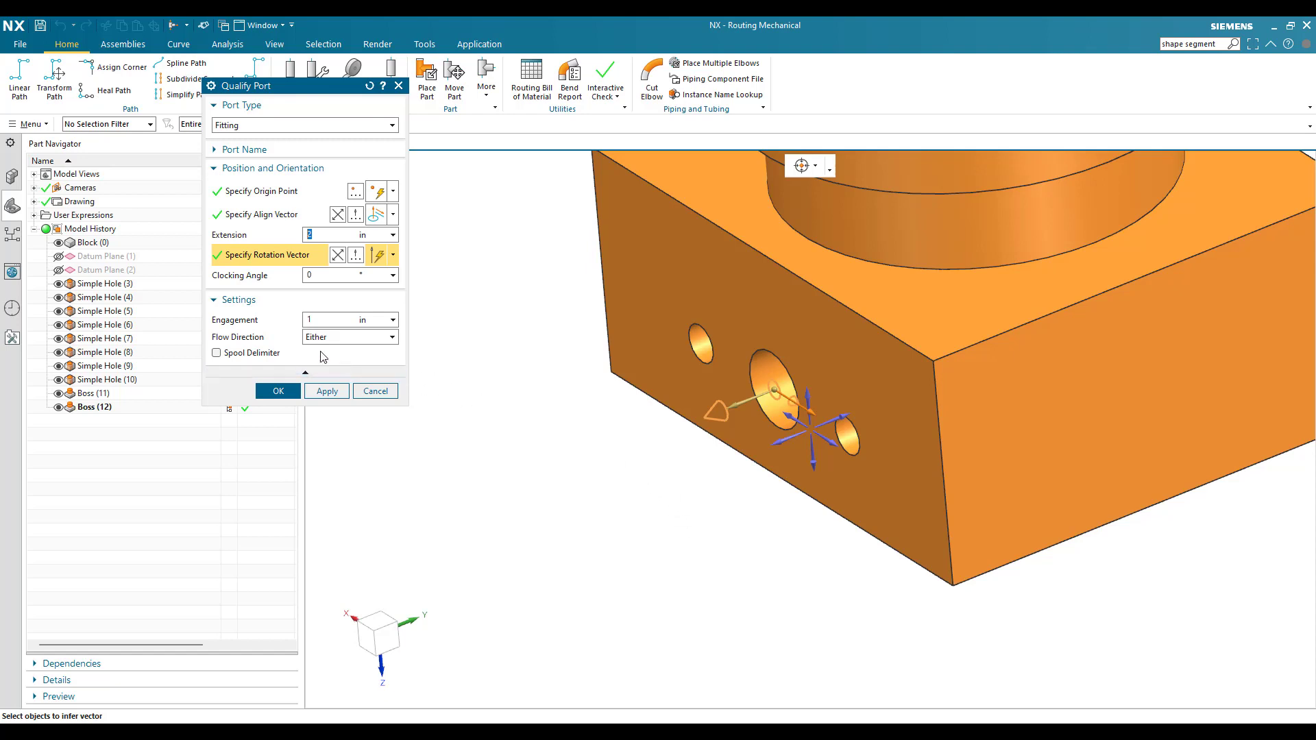
{"action": "double_click", "coordinate": [317, 321]}
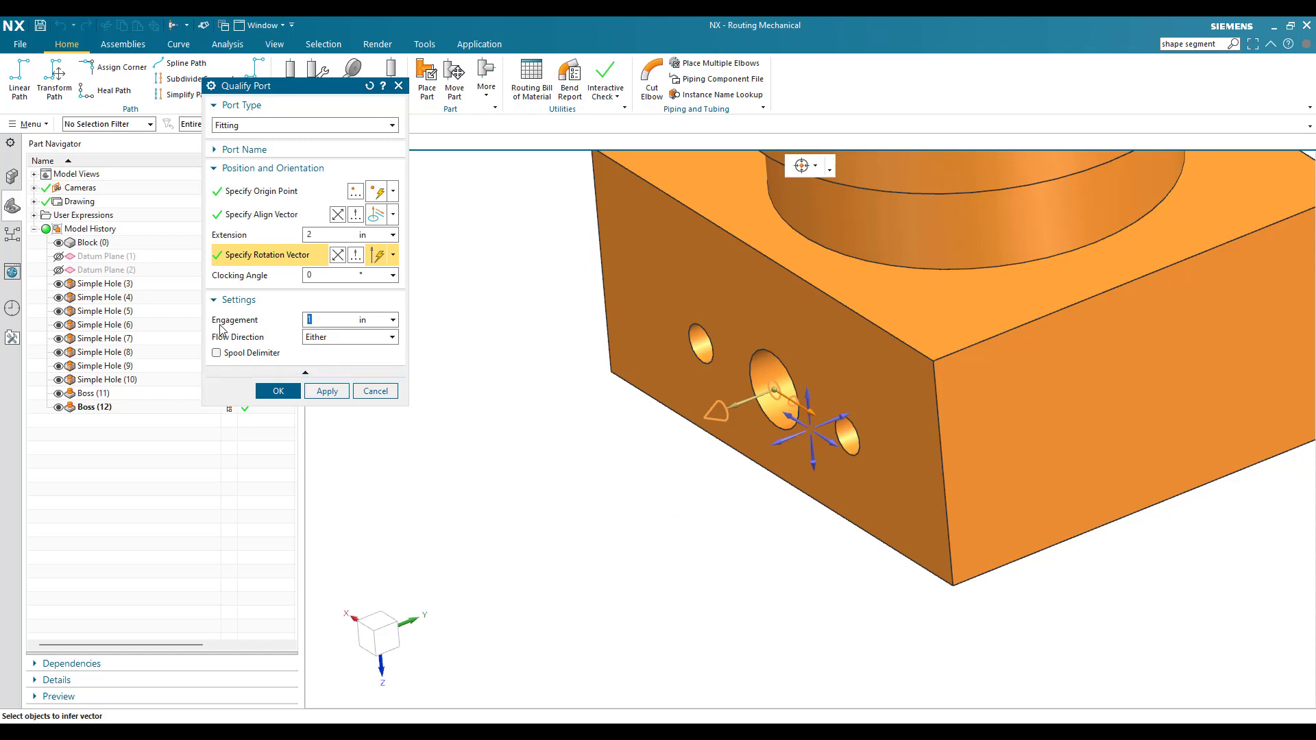
{"action": "left_click", "coordinate": [271, 391]}
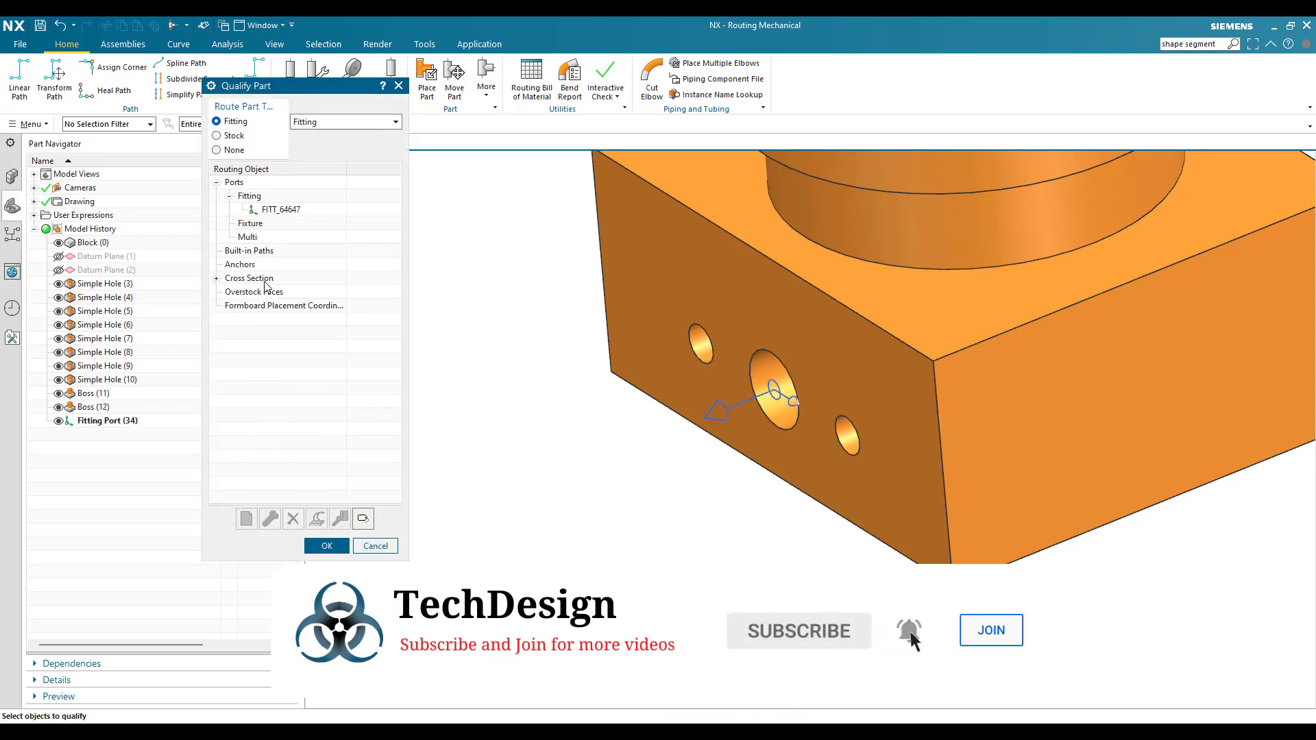
{"action": "left_click", "coordinate": [275, 211]}
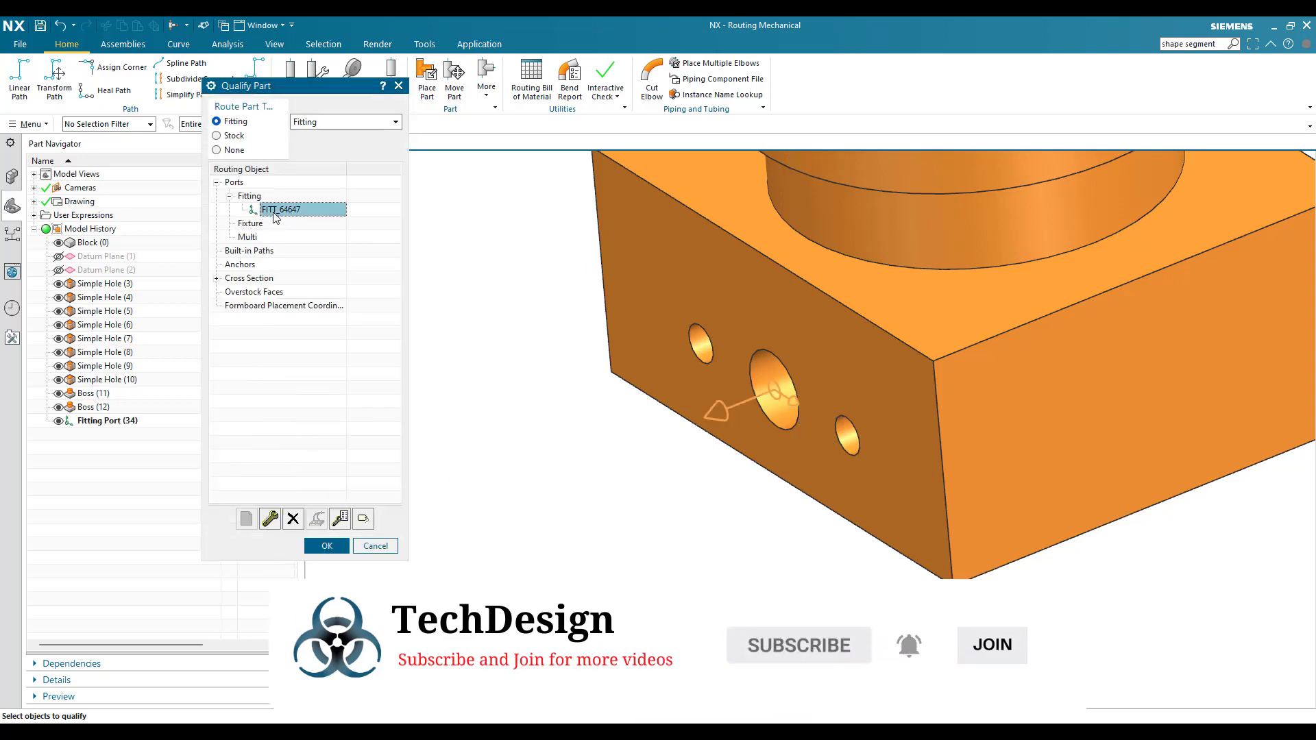
{"action": "left_click", "coordinate": [322, 547]}
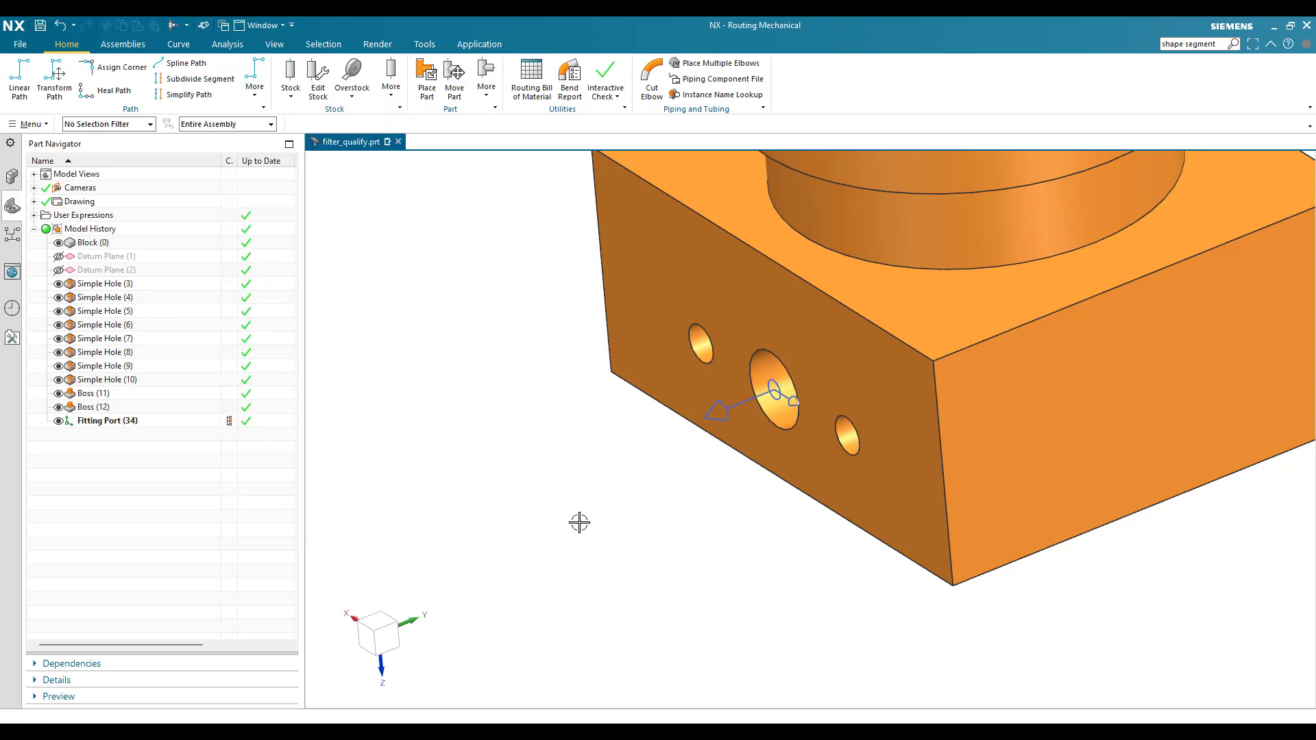
{"action": "scroll", "coordinate": [520, 526], "scroll_direction": "down", "scroll_amount": 3}
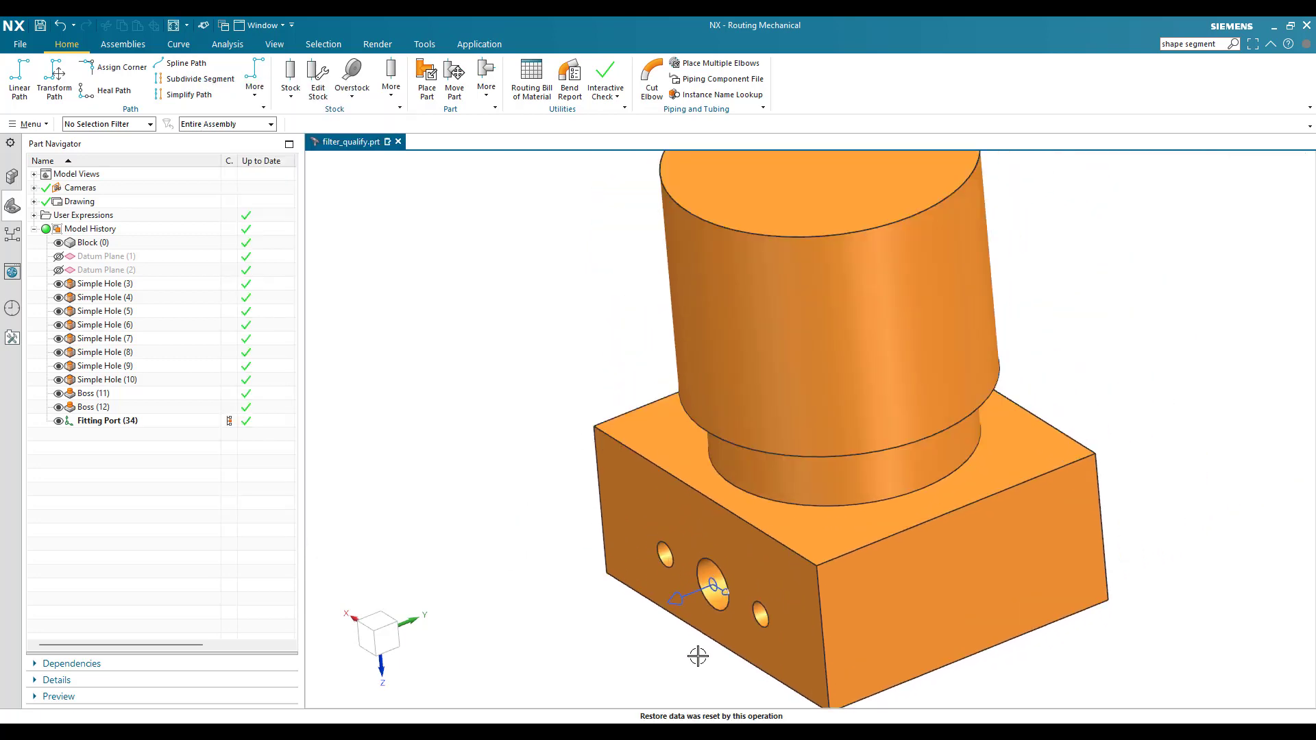
{"action": "scroll", "coordinate": [698, 656], "scroll_direction": "up", "scroll_amount": 1}
{"action": "scroll", "coordinate": [581, 333], "scroll_direction": "down", "scroll_amount": 2}
{"action": "scroll", "coordinate": [609, 429], "scroll_direction": "up", "scroll_amount": 3}
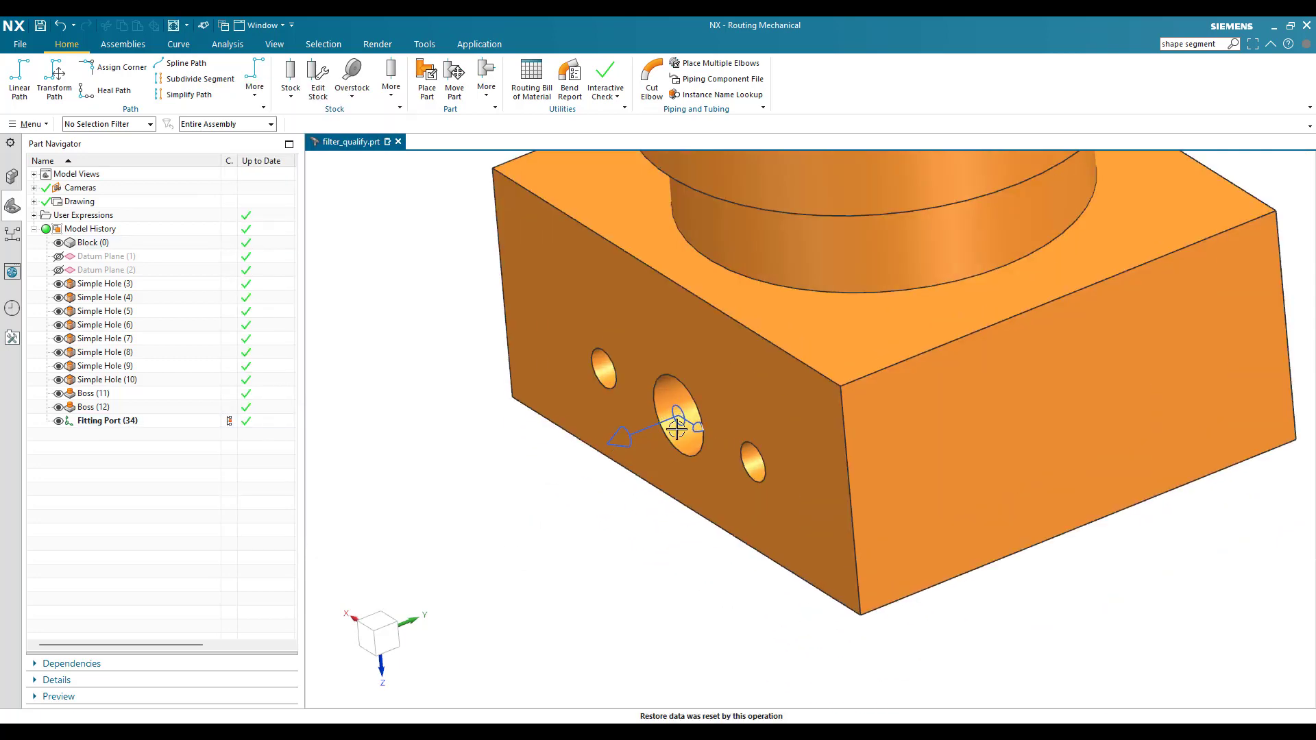
{"action": "left_click", "coordinate": [530, 491]}
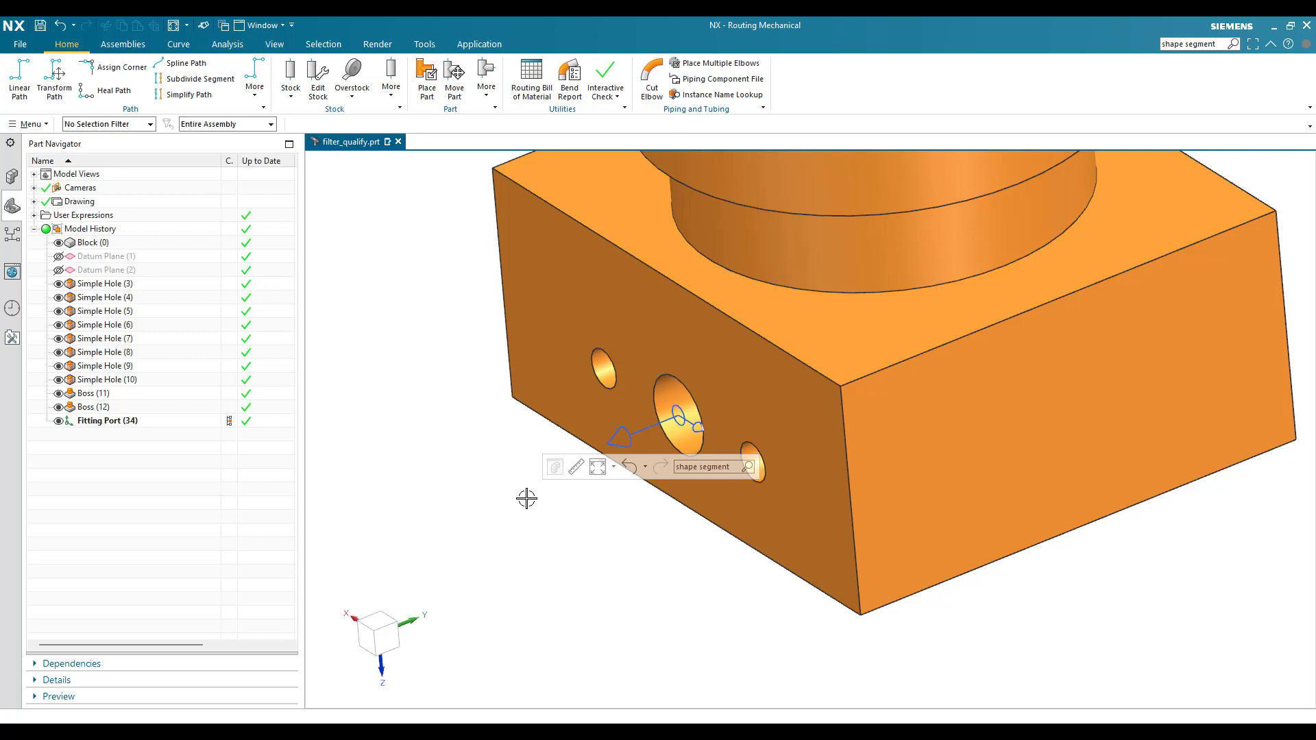
{"action": "scroll", "coordinate": [658, 532], "scroll_direction": "down", "scroll_amount": 3}
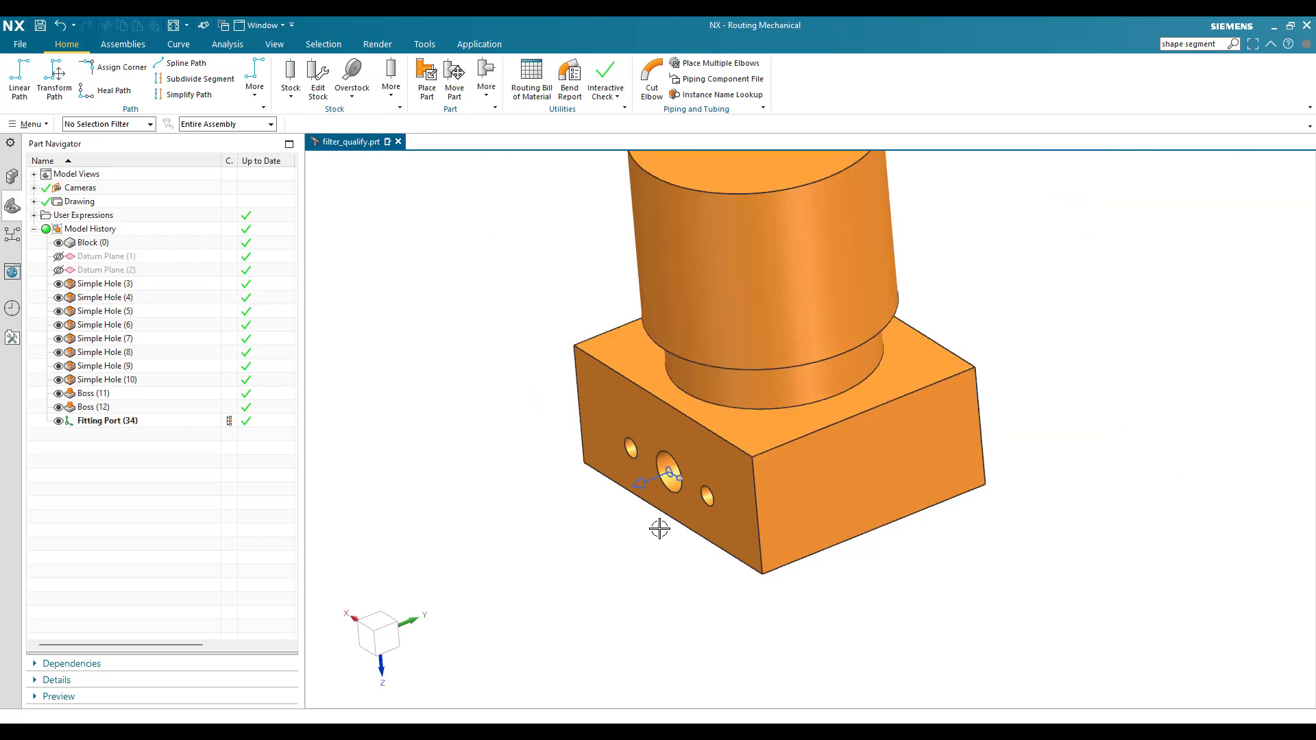
{"action": "scroll", "coordinate": [658, 524], "scroll_direction": "up", "scroll_amount": 3}
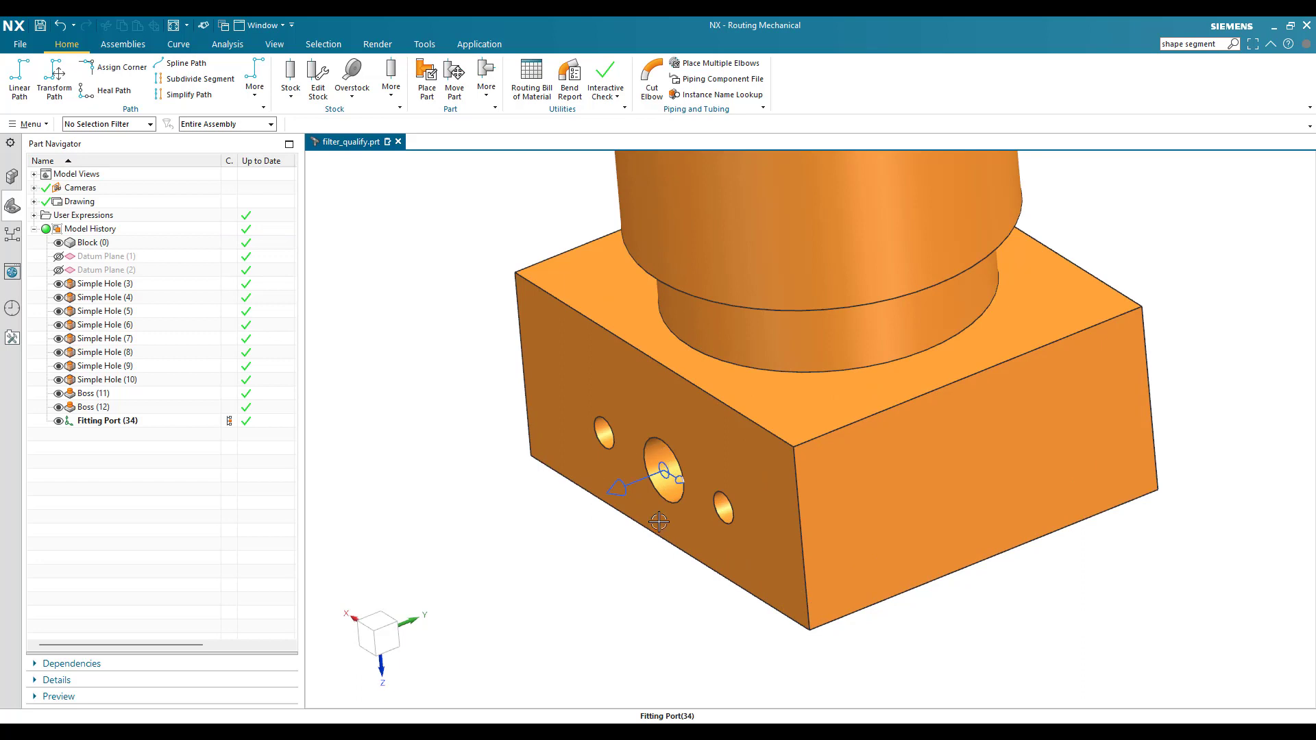
{"action": "scroll", "coordinate": [689, 458], "scroll_direction": "down", "scroll_amount": 2}
{"action": "left_click", "coordinate": [665, 473]}
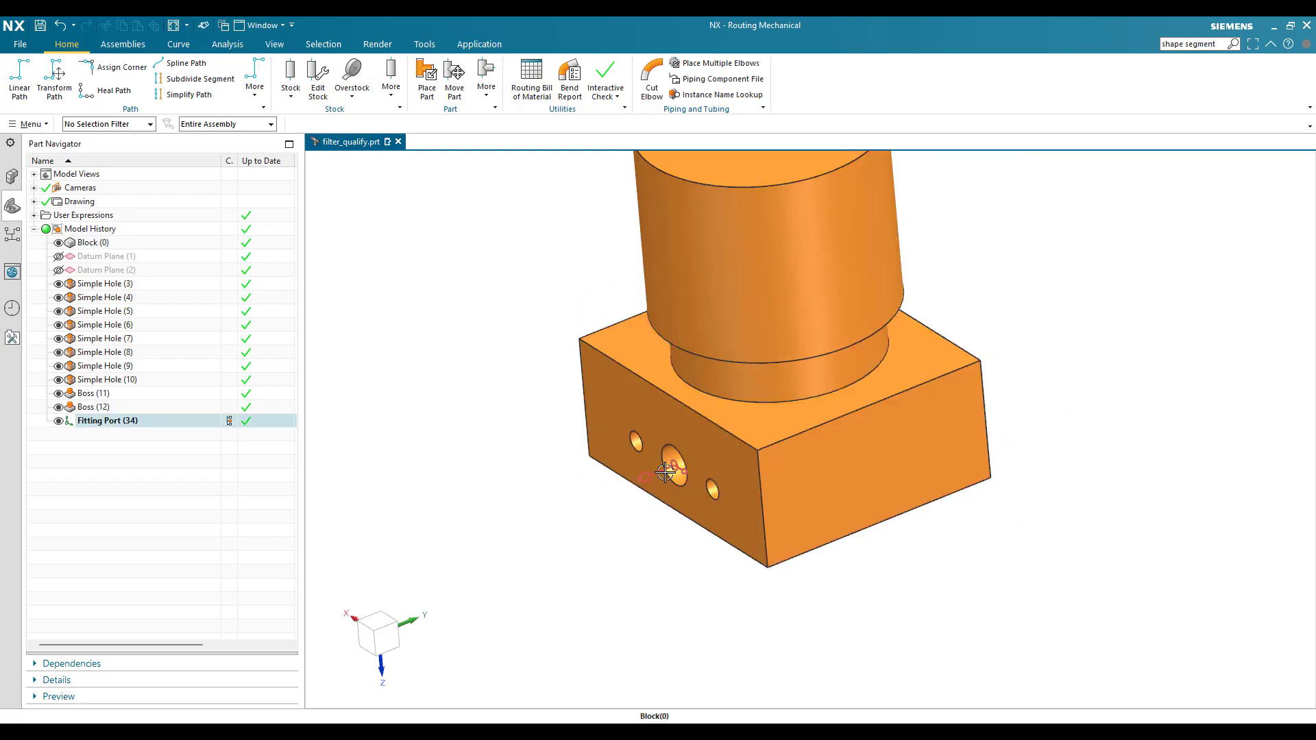
{"action": "scroll", "coordinate": [665, 473], "scroll_direction": "up", "scroll_amount": 2}
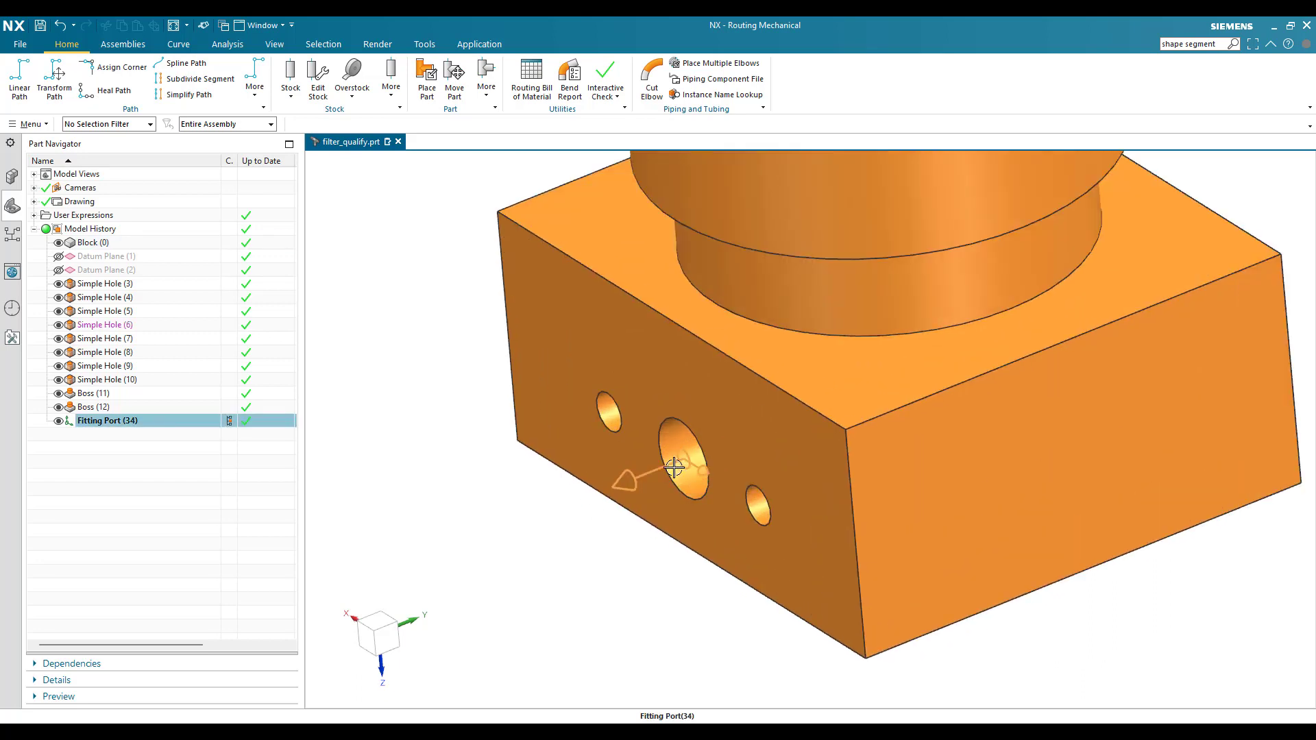
{"action": "key", "text": "Escape"}
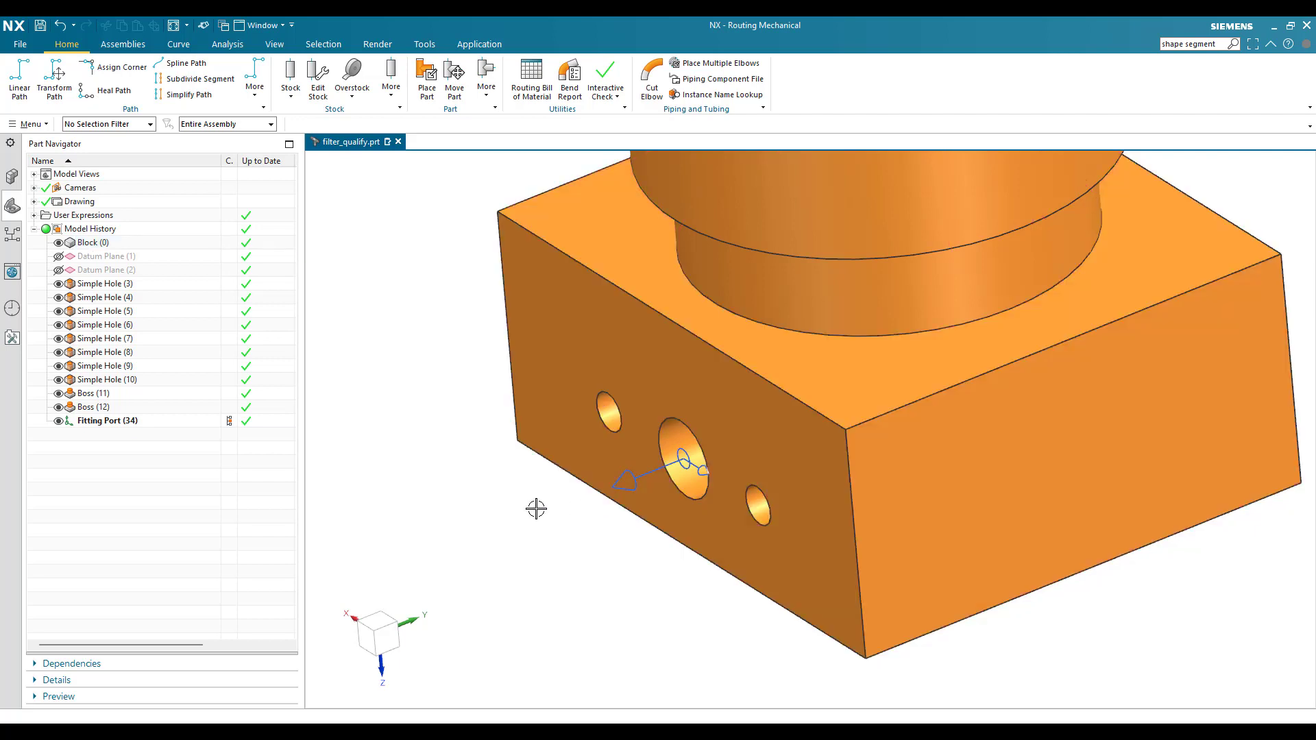
{"action": "left_click", "coordinate": [109, 422]}
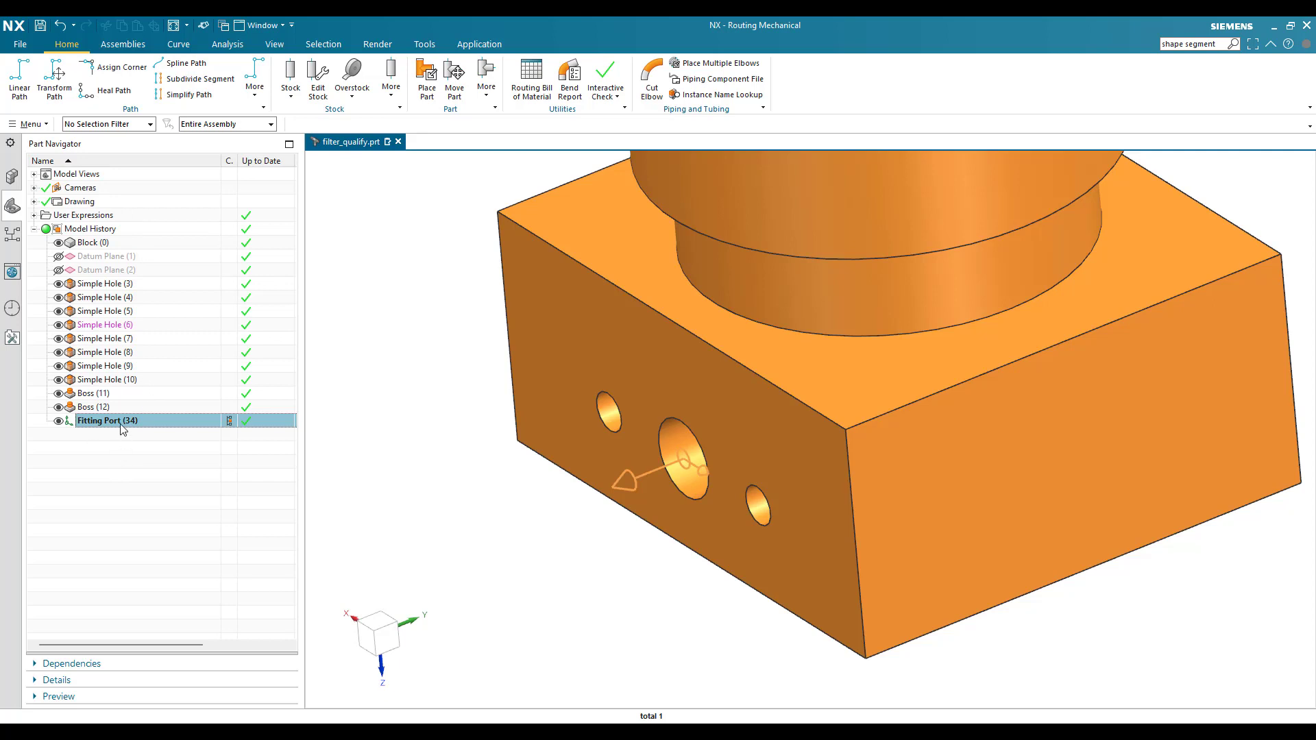
{"action": "key", "text": "Escape"}
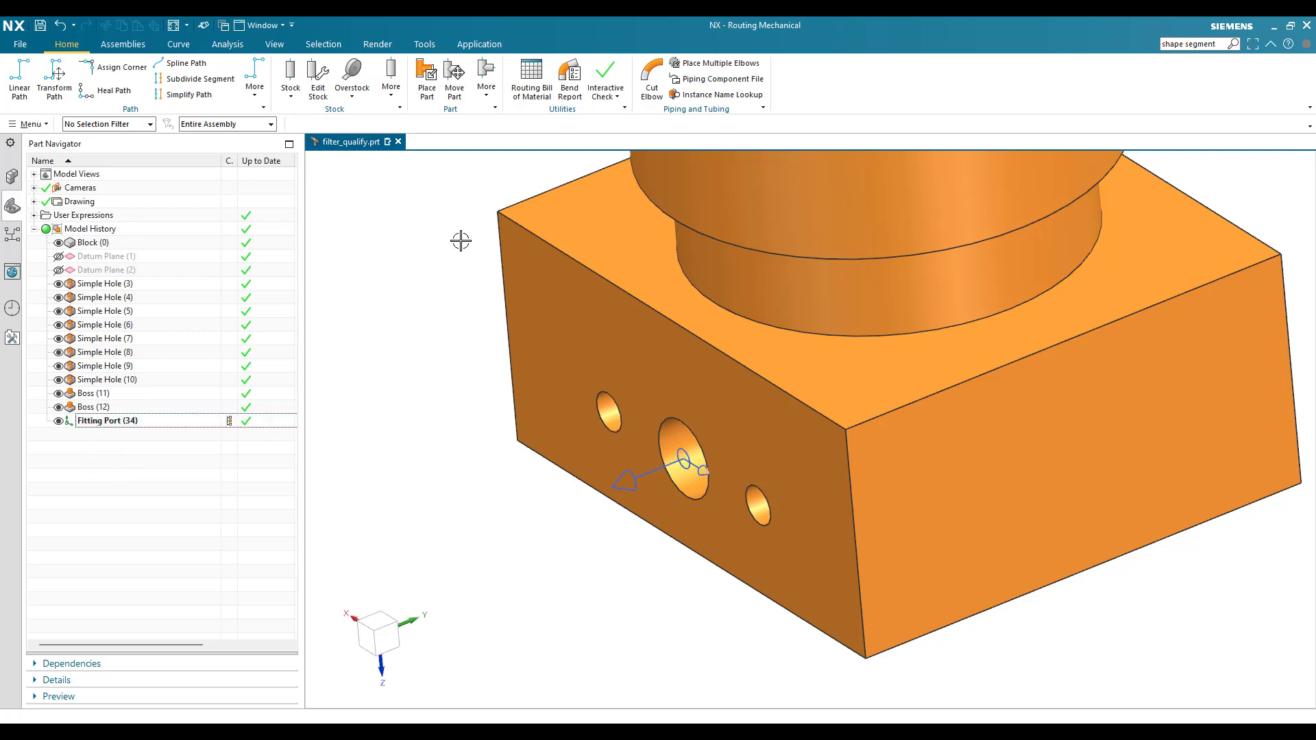
{"action": "left_click", "coordinate": [486, 81]}
Reopen Qualify Part, select fitting port FITT_64647, and confirm the qualification.
{"action": "left_click", "coordinate": [509, 201]}
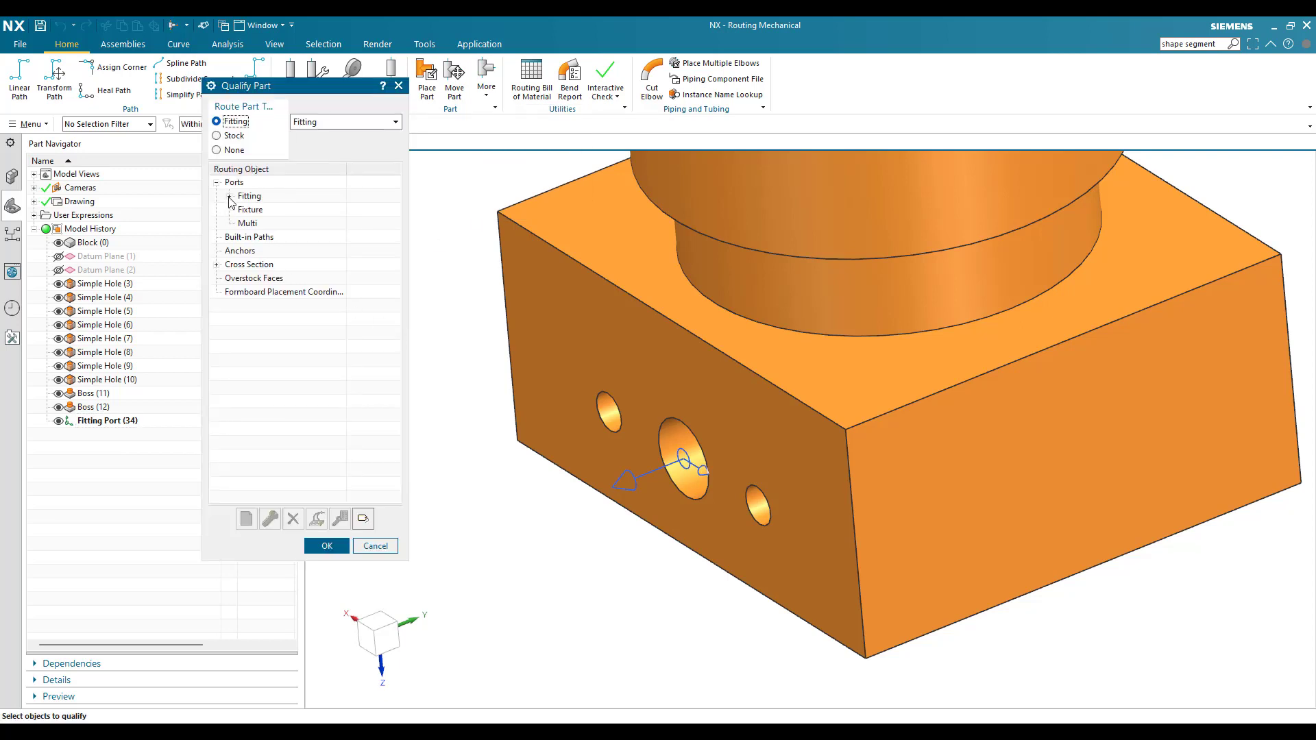
{"action": "left_click", "coordinate": [230, 197]}
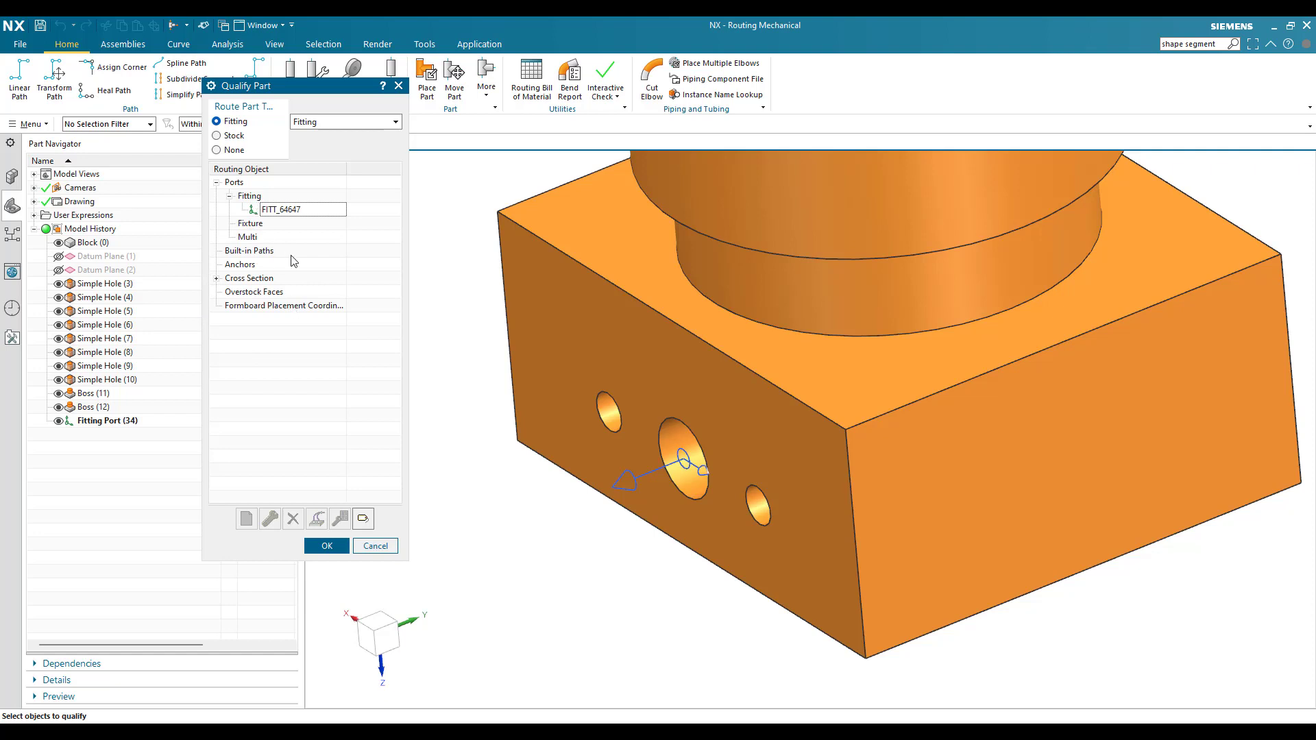
{"action": "left_click", "coordinate": [281, 210]}
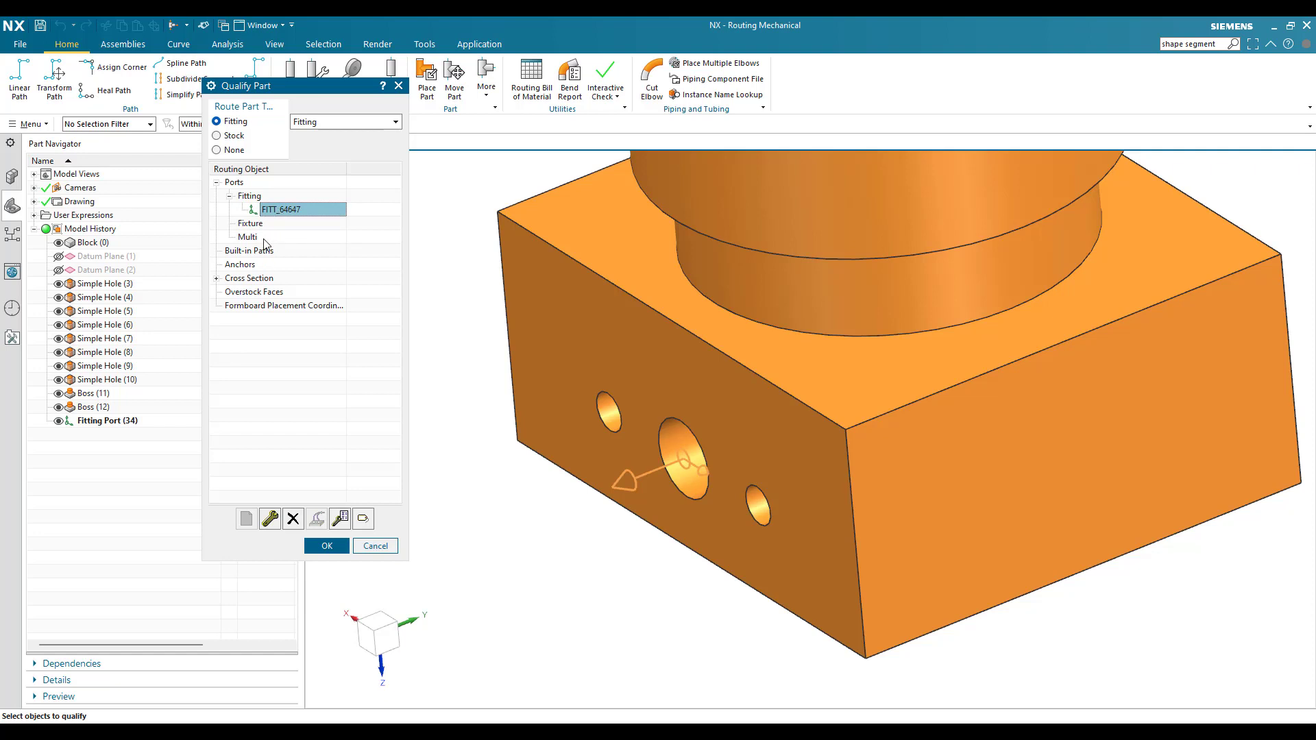
{"action": "left_click", "coordinate": [327, 546]}
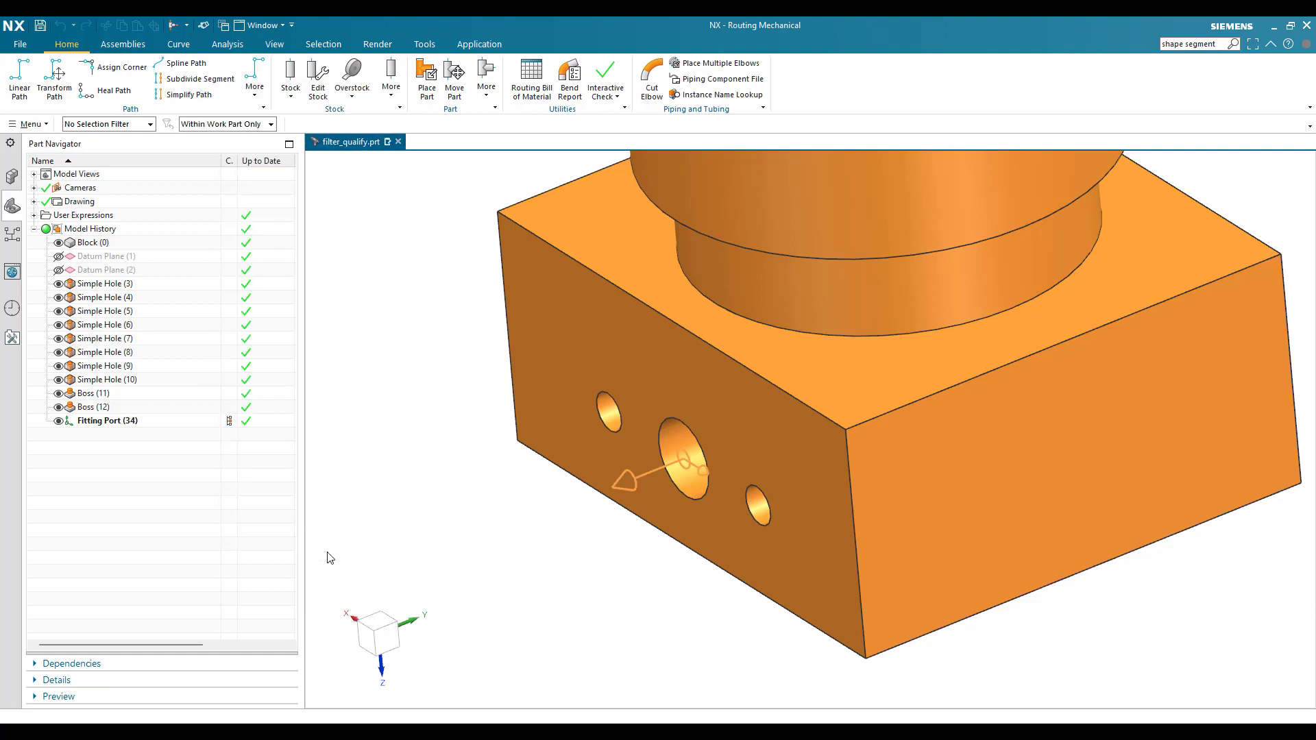
Zoom around the filter part and launch the Spline Path command from the Home tab.
{"action": "scroll", "coordinate": [558, 426], "scroll_direction": "down", "scroll_amount": 5}
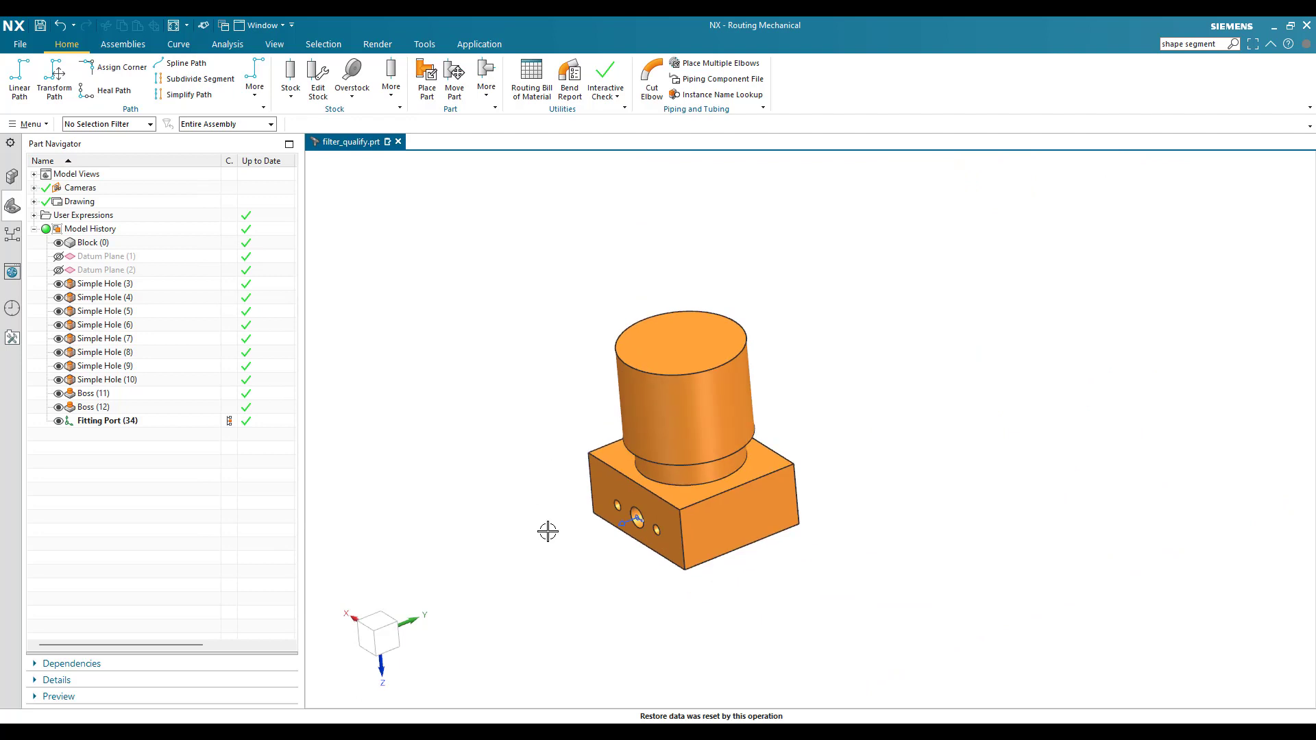
{"action": "scroll", "coordinate": [543, 528], "scroll_direction": "up", "scroll_amount": 4}
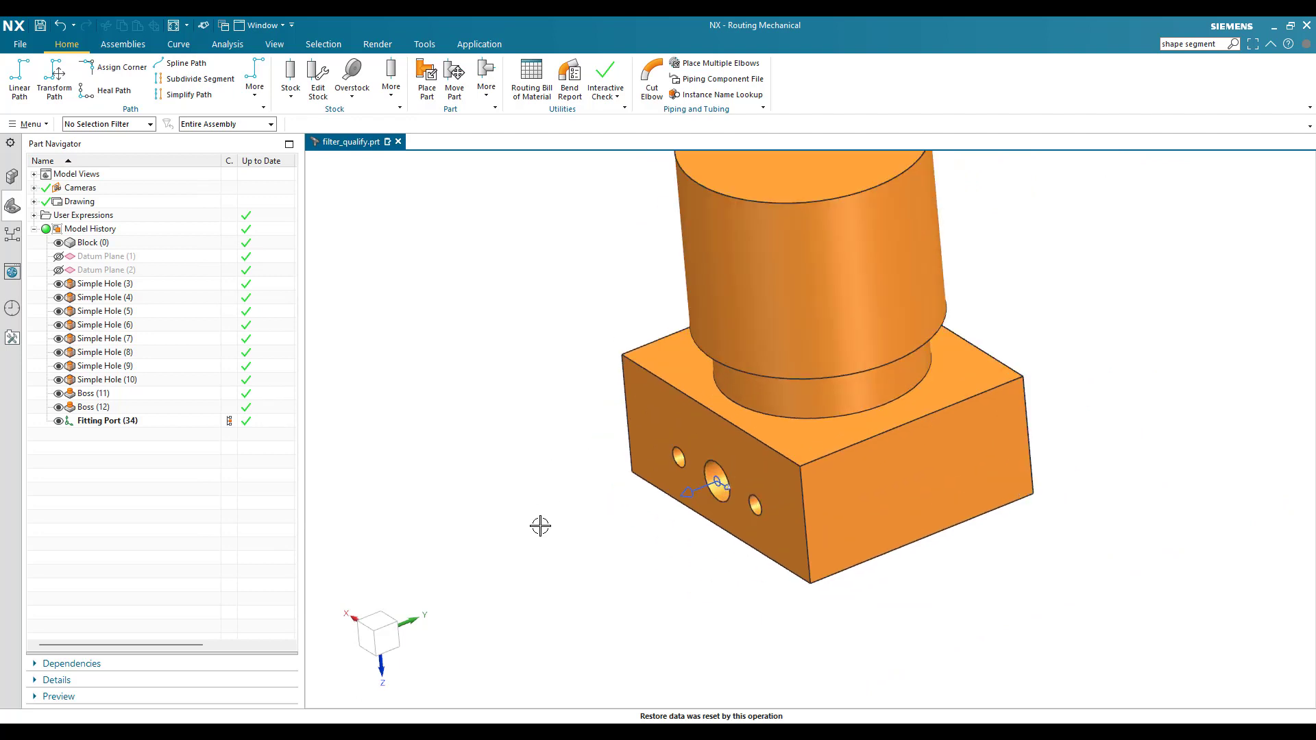
{"action": "scroll", "coordinate": [532, 296], "scroll_direction": "down", "scroll_amount": 3}
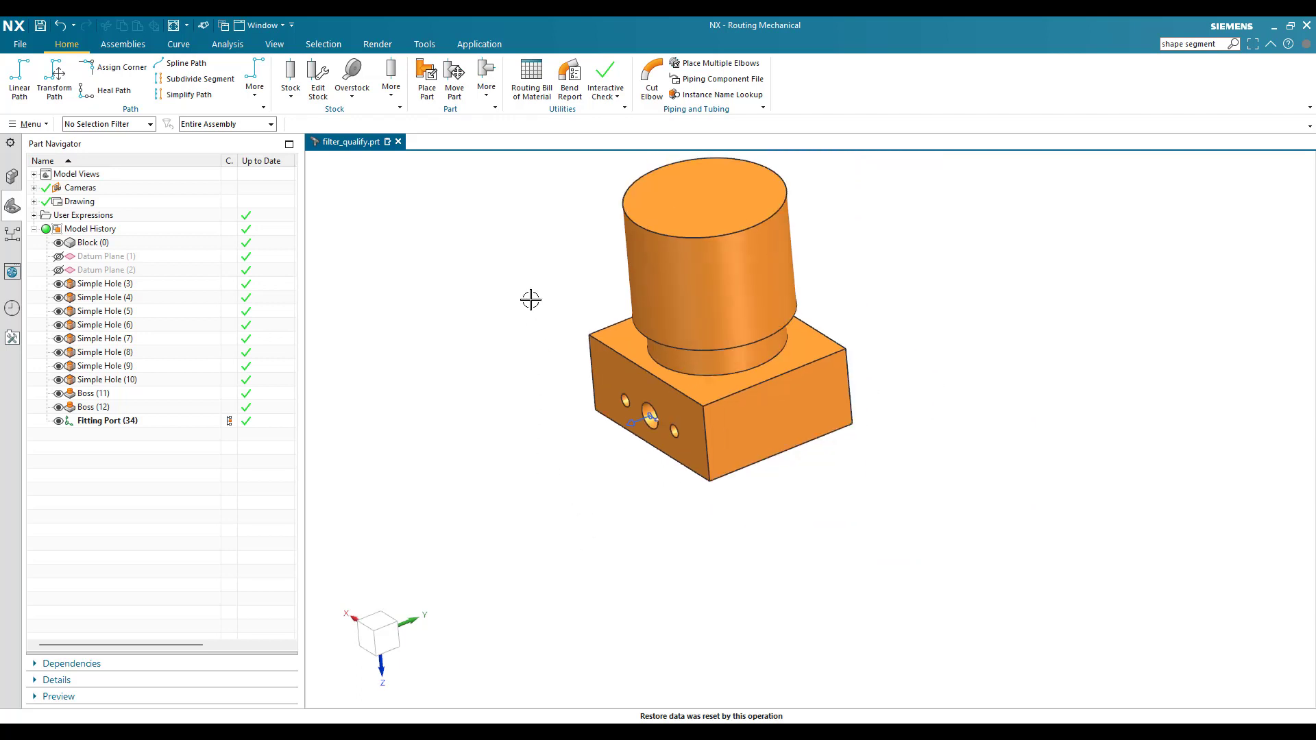
{"action": "scroll", "coordinate": [570, 377], "scroll_direction": "up", "scroll_amount": 4}
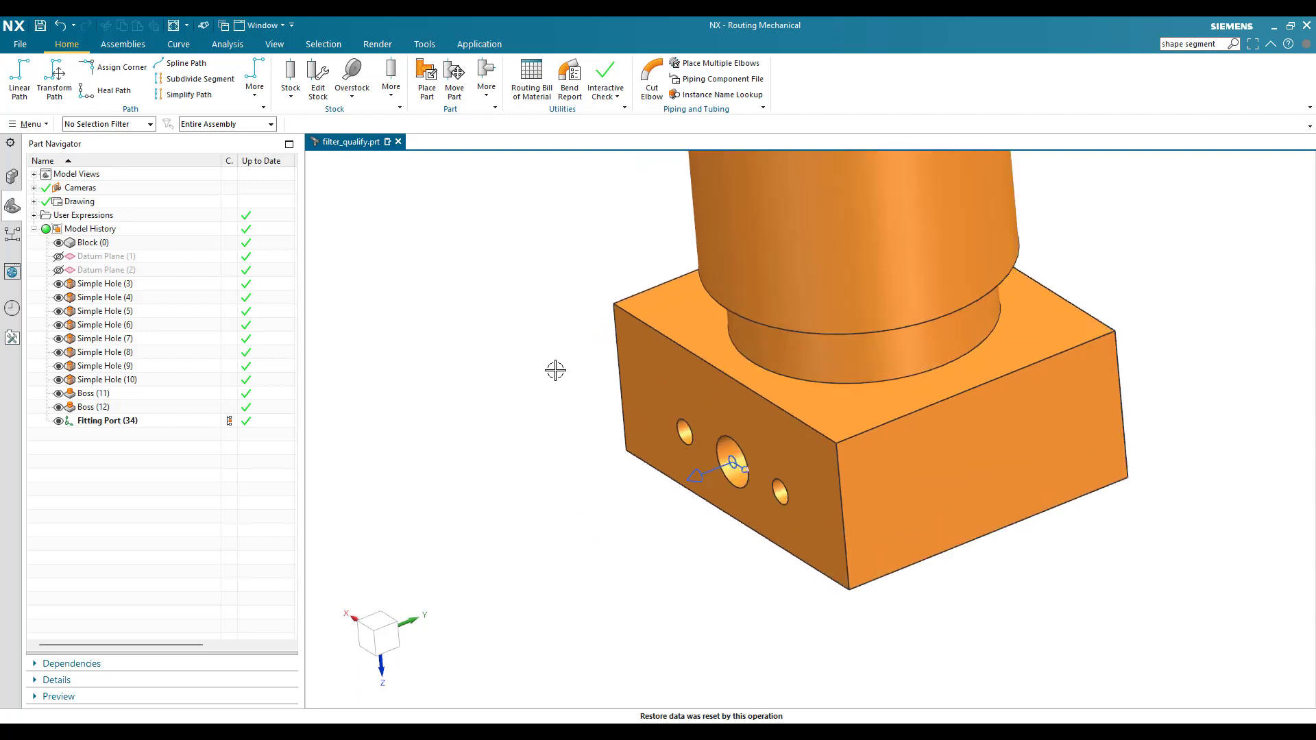
{"action": "scroll", "coordinate": [860, 583], "scroll_direction": "up", "scroll_amount": 2}
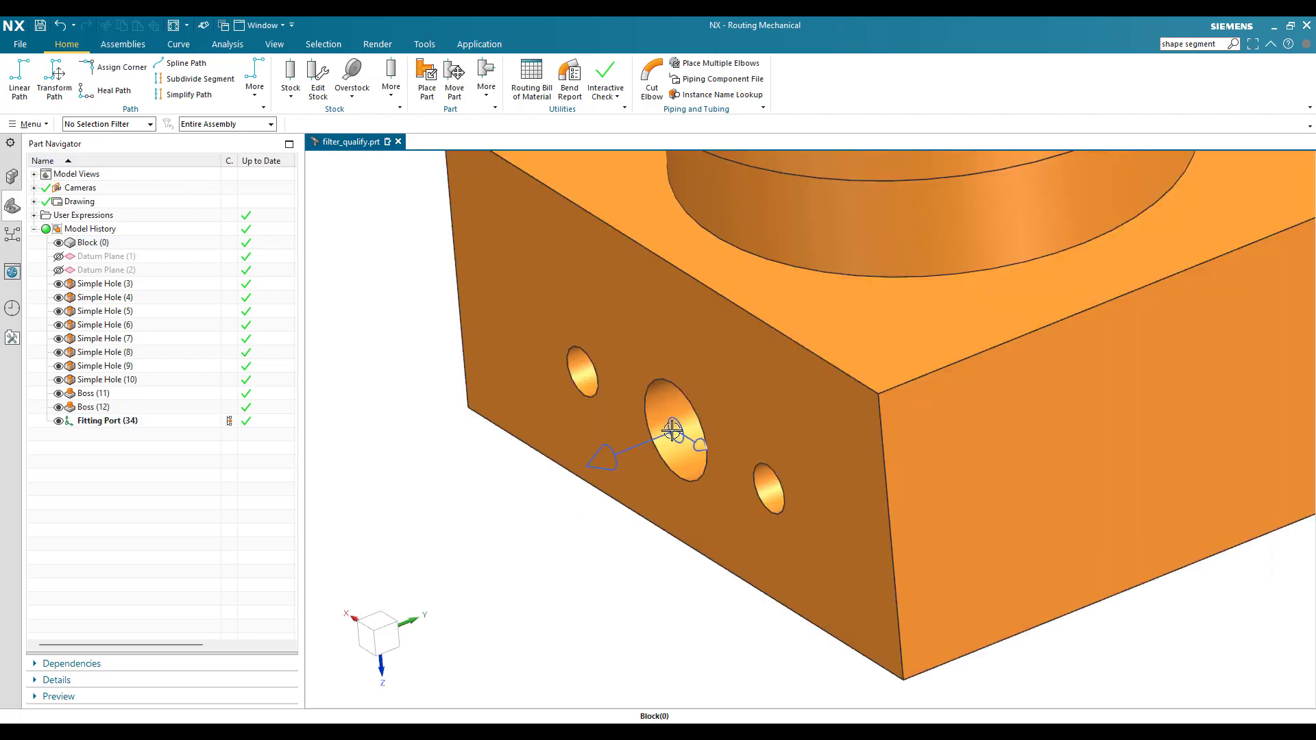
{"action": "scroll", "coordinate": [745, 443], "scroll_direction": "up", "scroll_amount": 2}
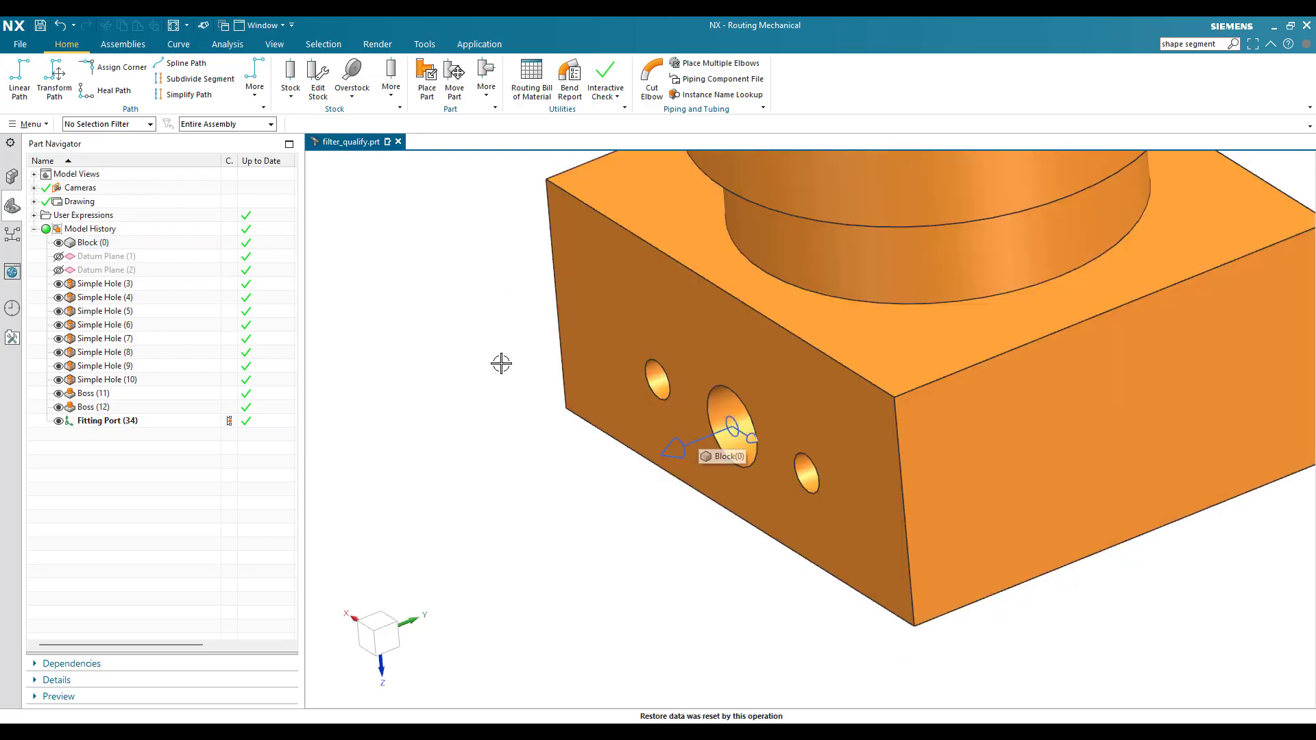
{"action": "left_click", "coordinate": [182, 63]}
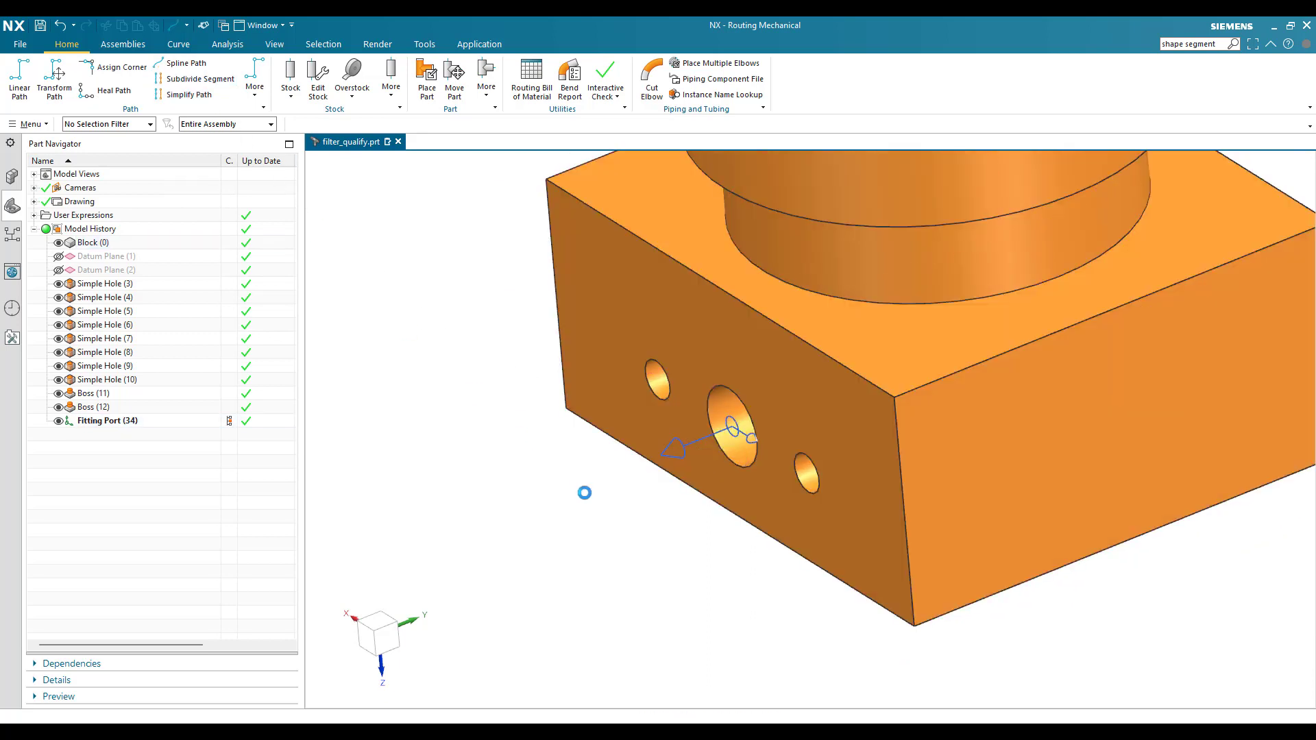
Start the spline at the fitting port, add a second point, and apply a 2 in forward extension.
{"action": "left_click", "coordinate": [683, 449]}
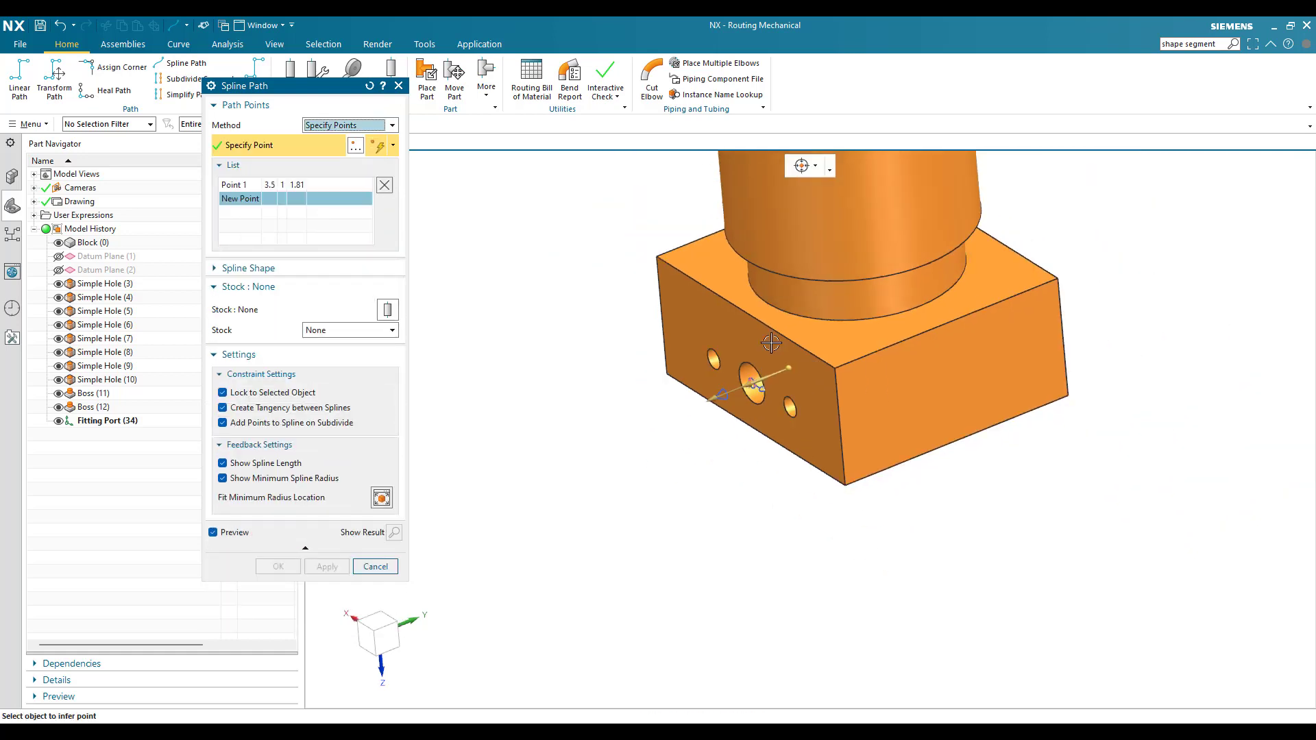
{"action": "scroll", "coordinate": [773, 332], "scroll_direction": "down", "scroll_amount": 3}
{"action": "left_click", "coordinate": [631, 569]}
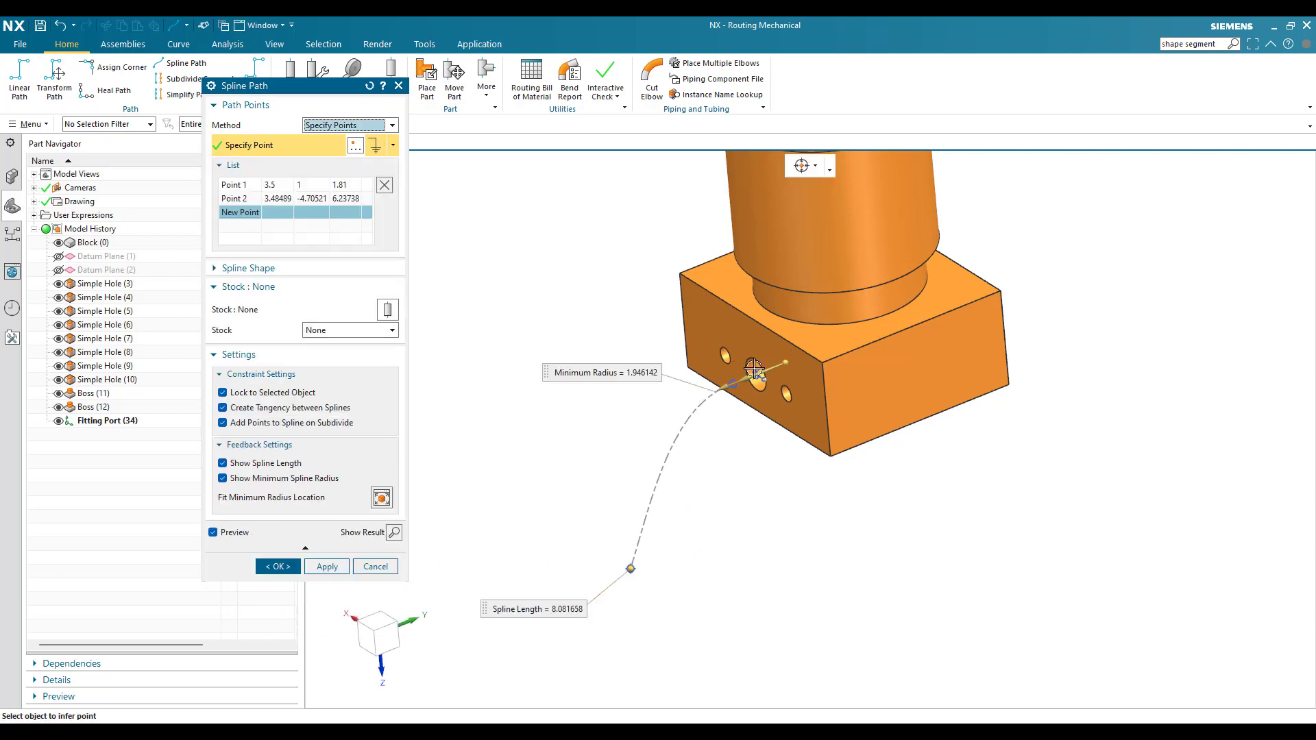
{"action": "scroll", "coordinate": [735, 355], "scroll_direction": "up", "scroll_amount": 2}
{"action": "scroll", "coordinate": [735, 355], "scroll_direction": "up", "scroll_amount": 3}
{"action": "scroll", "coordinate": [767, 399], "scroll_direction": "down", "scroll_amount": 1}
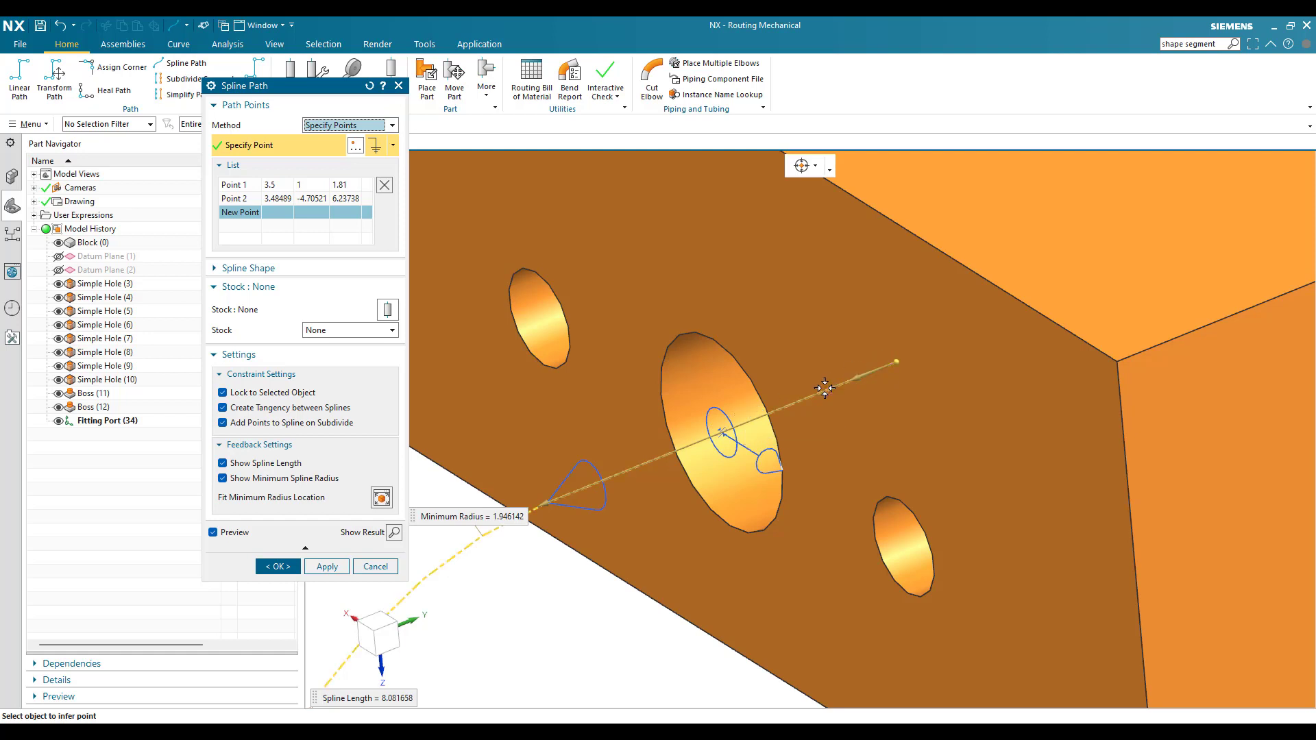
{"action": "scroll", "coordinate": [724, 429], "scroll_direction": "up", "scroll_amount": 2}
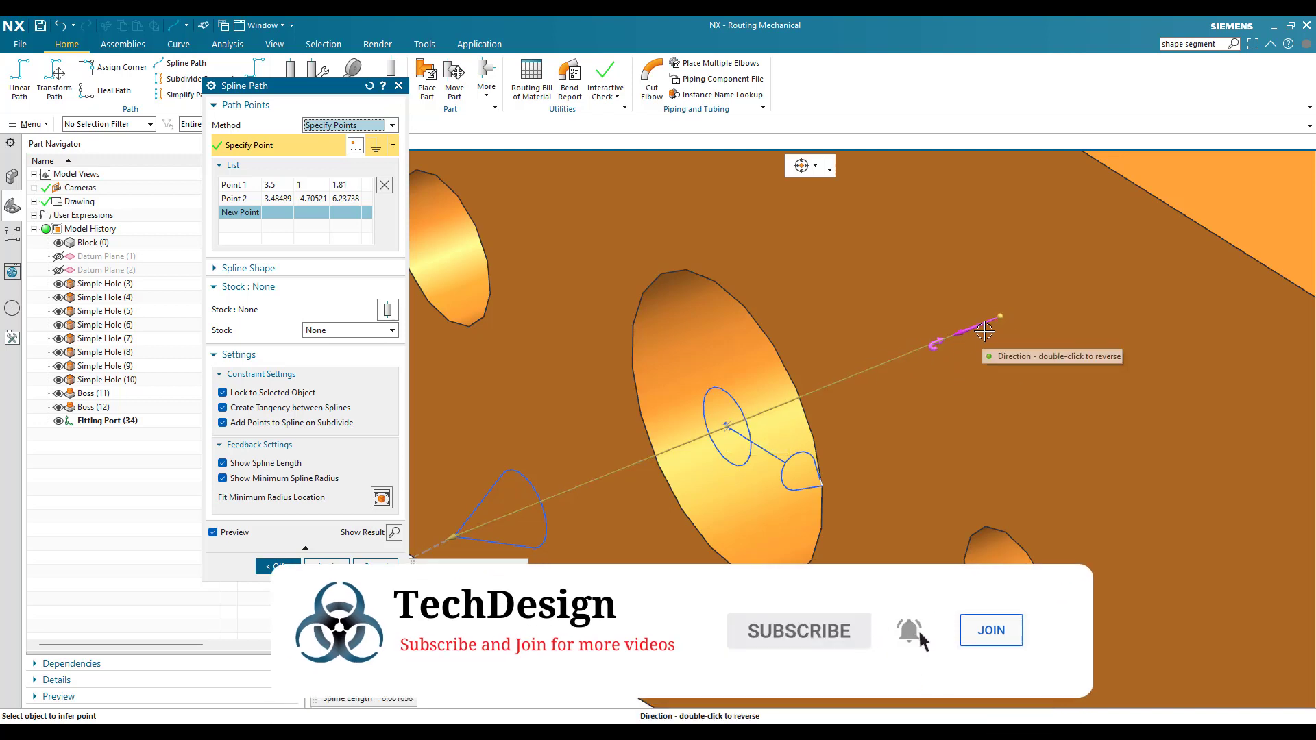
{"action": "scroll", "coordinate": [981, 331], "scroll_direction": "down", "scroll_amount": 3}
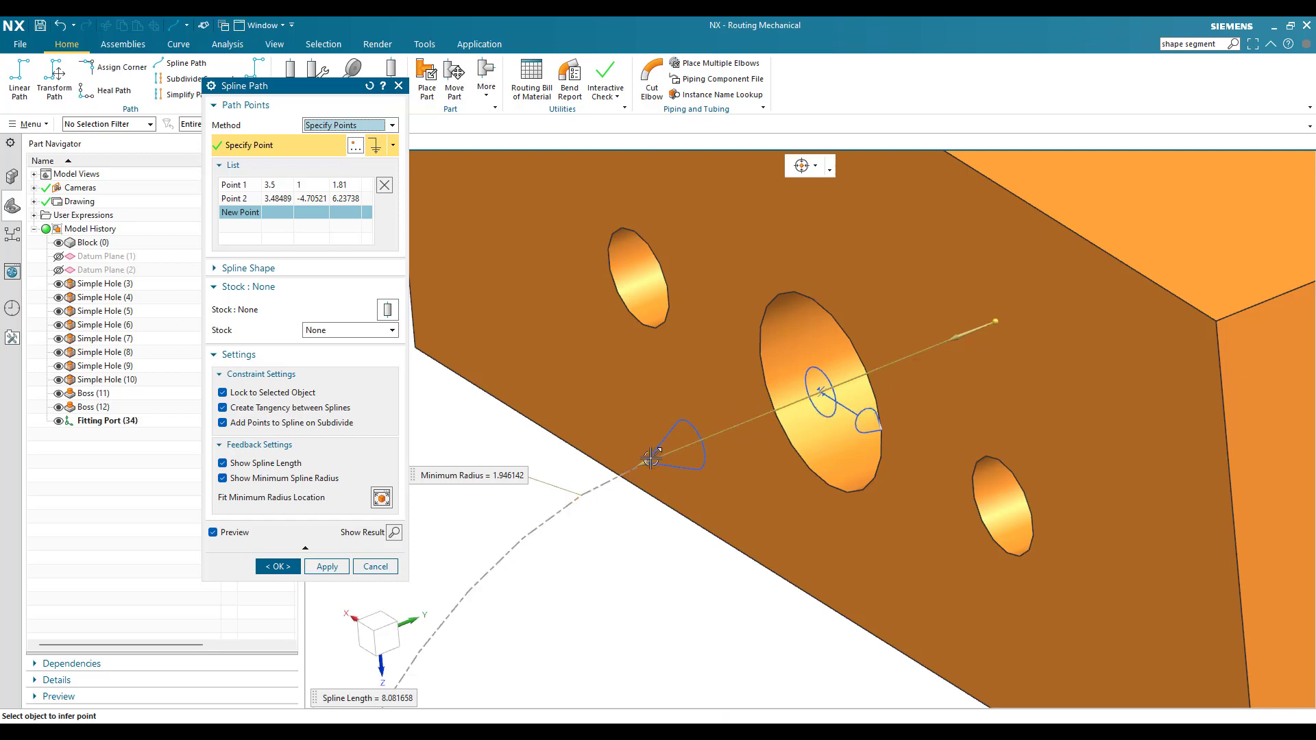
{"action": "left_click", "coordinate": [651, 457]}
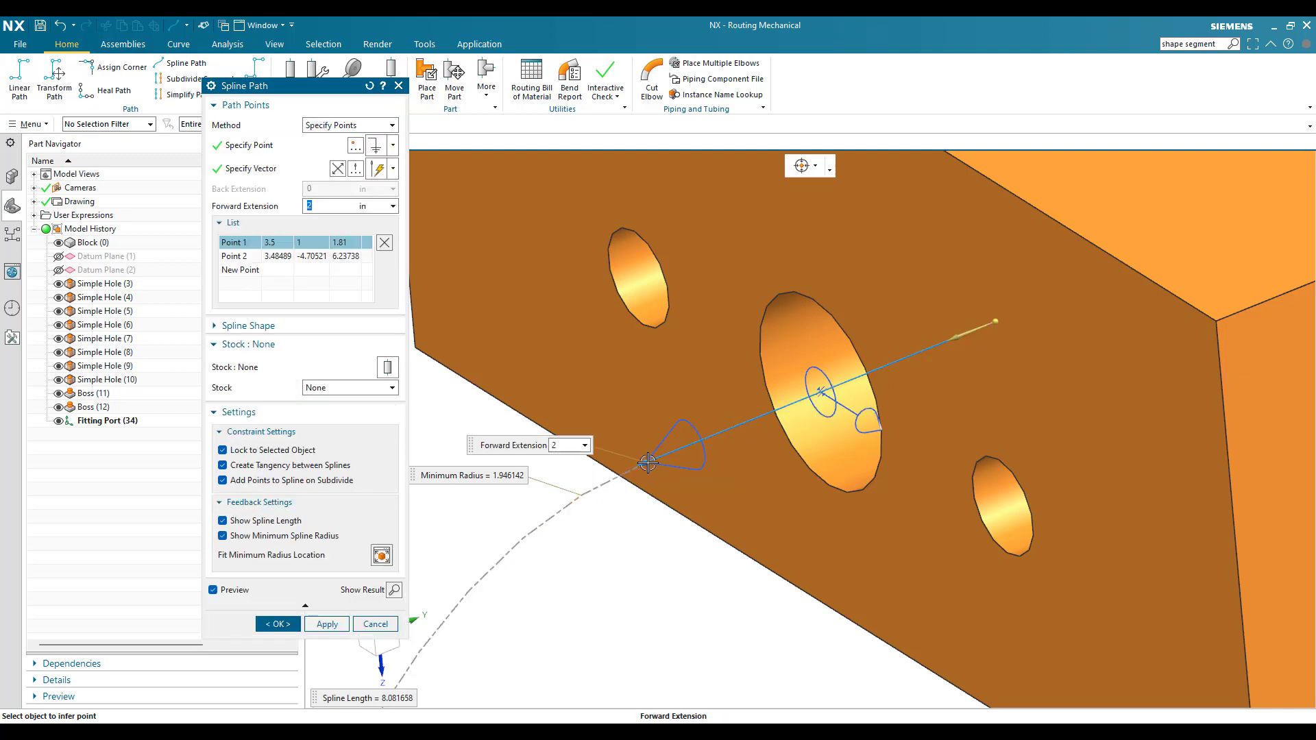
Select the extension endpoint handle, inspect the path, and create the test spline.
{"action": "left_click", "coordinate": [996, 321]}
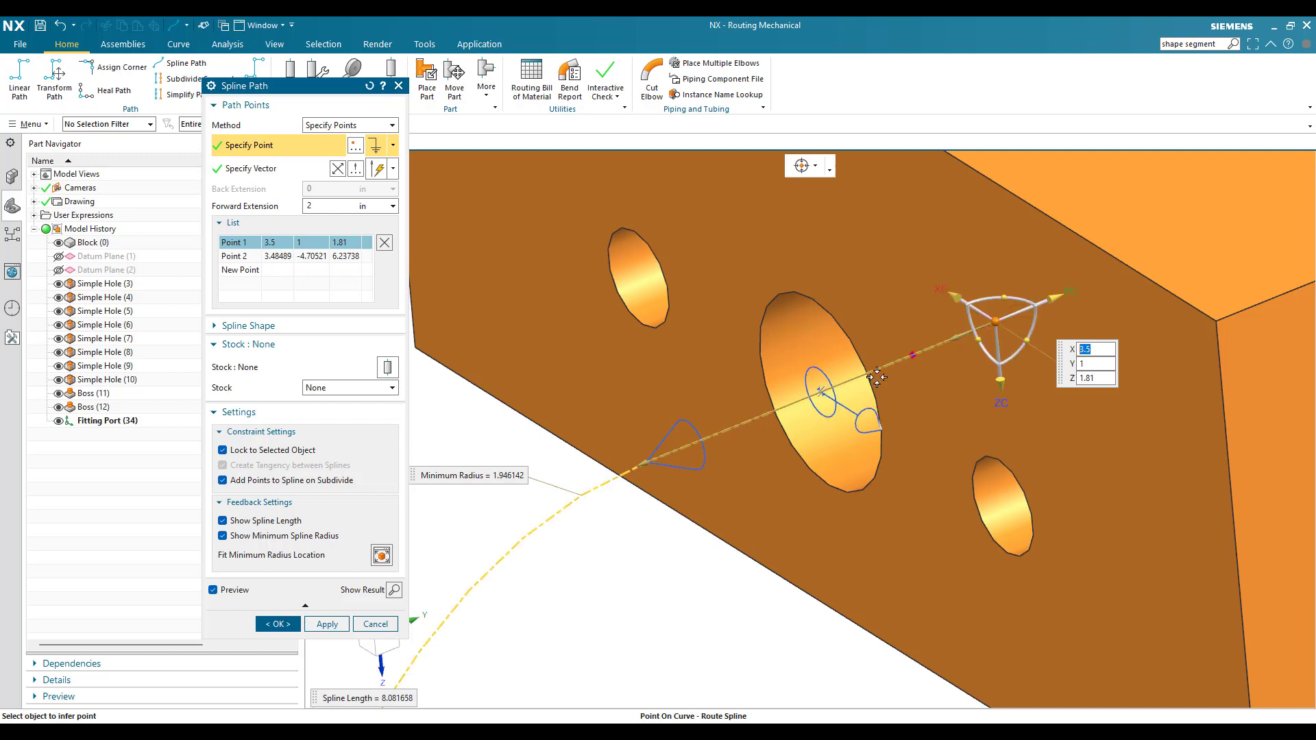
{"action": "scroll", "coordinate": [789, 411], "scroll_direction": "up", "scroll_amount": 1}
{"action": "scroll", "coordinate": [789, 411], "scroll_direction": "up", "scroll_amount": 1}
{"action": "scroll", "coordinate": [788, 408], "scroll_direction": "down", "scroll_amount": 2}
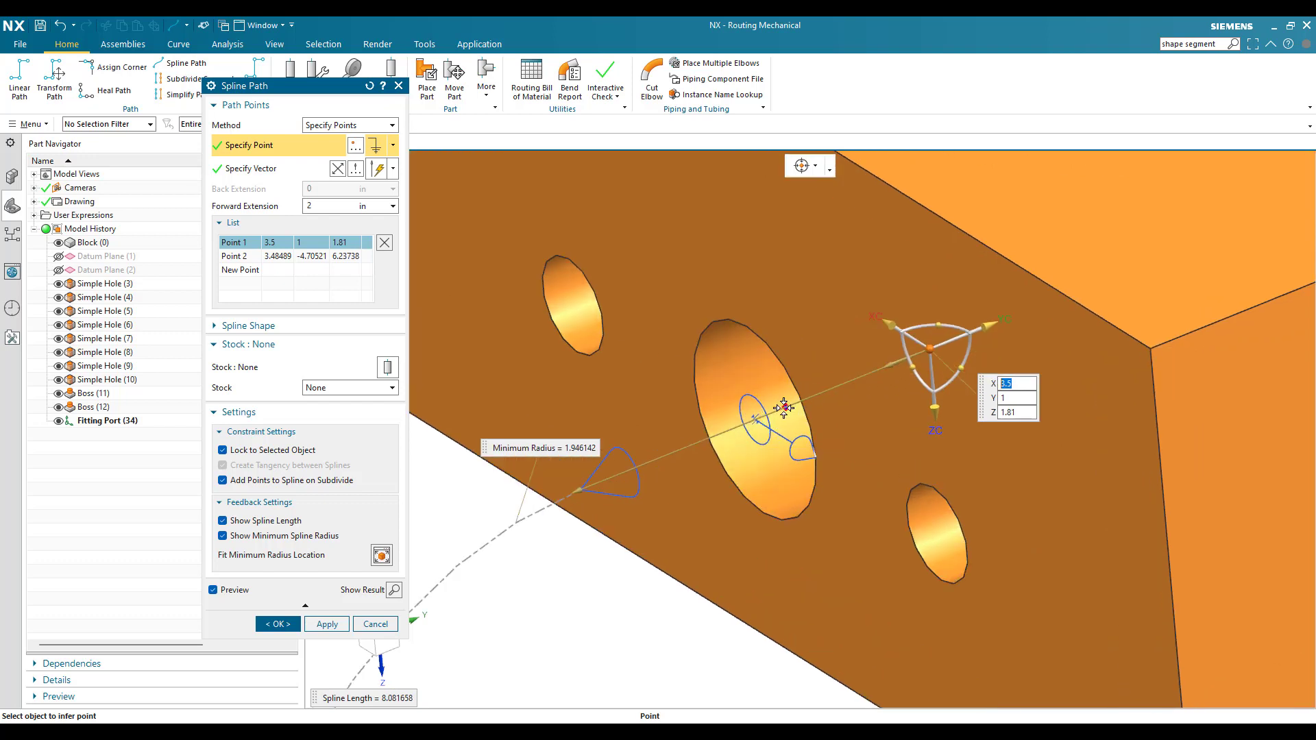
{"action": "scroll", "coordinate": [788, 404], "scroll_direction": "up", "scroll_amount": 2}
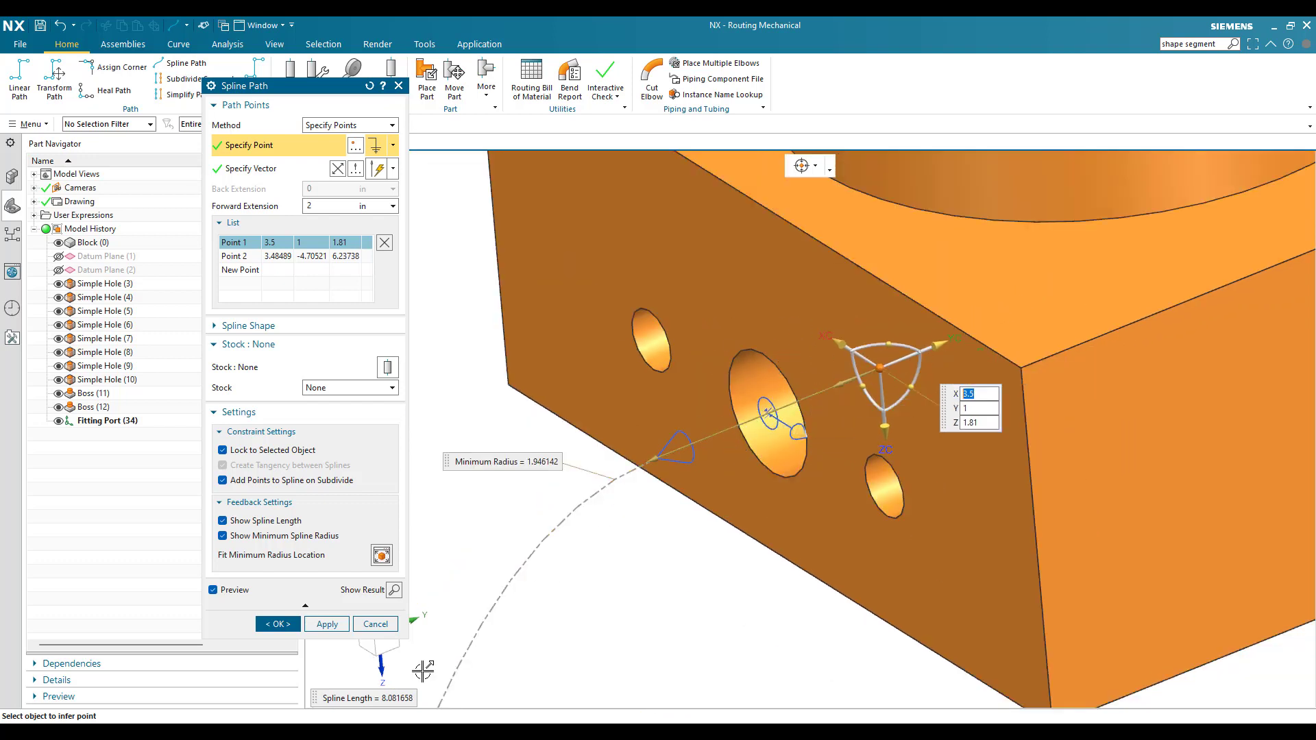
{"action": "left_click", "coordinate": [288, 621]}
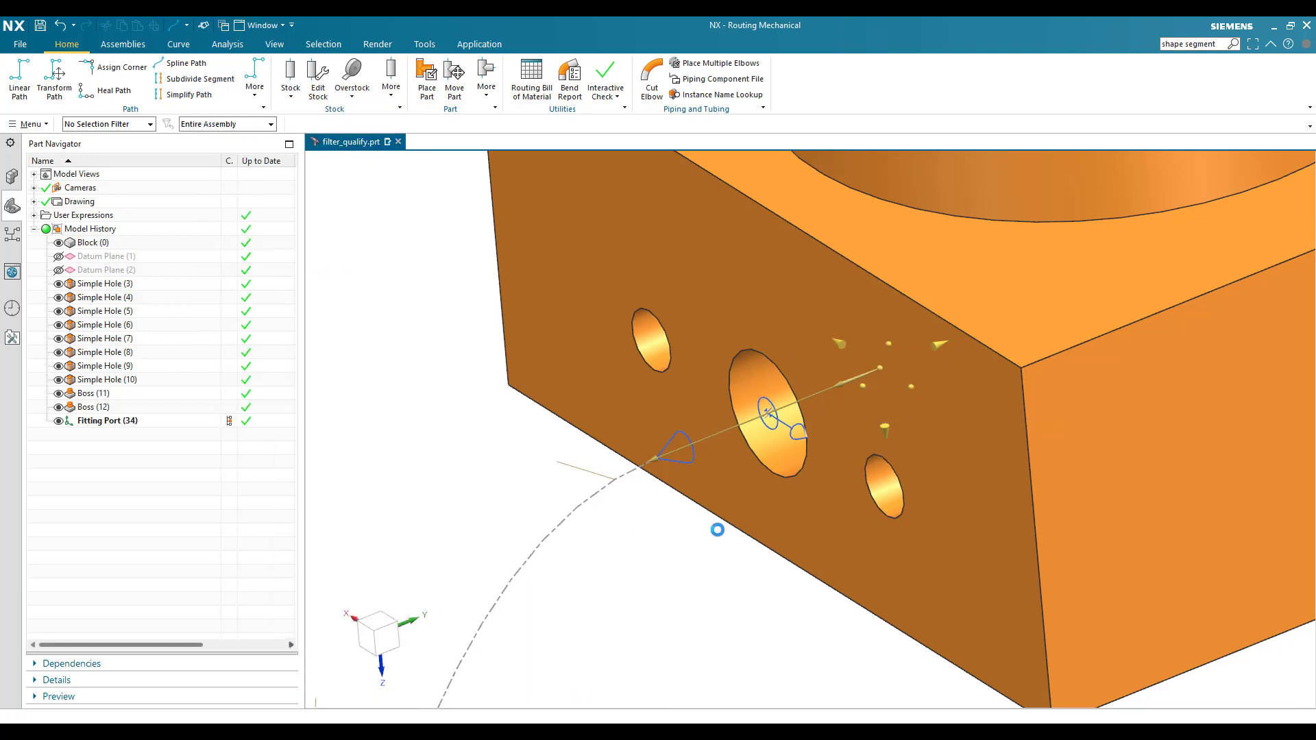